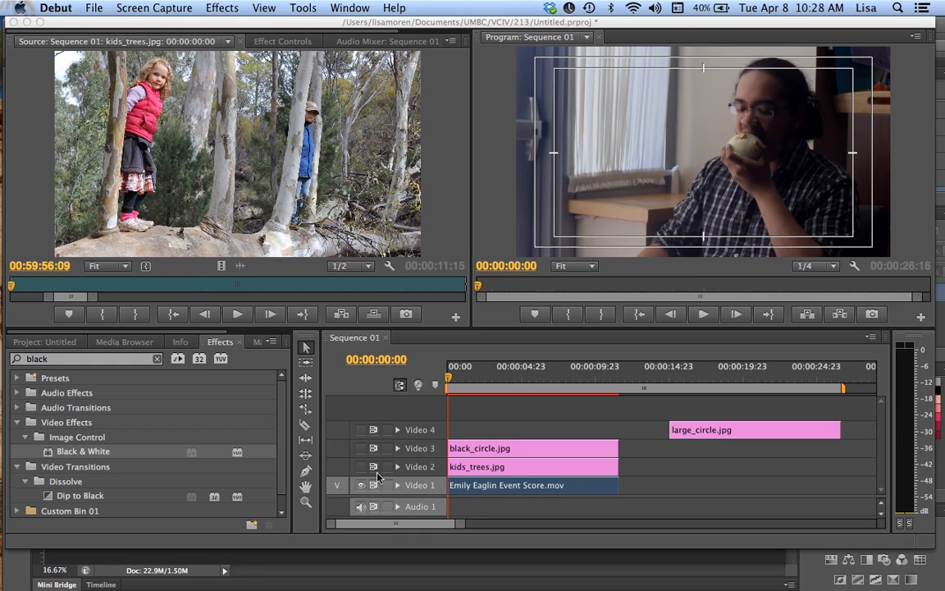
Show the Video 2 track's output and move the playhead to 00:00:03:23
{"action": "left_click", "coordinate": [361, 472]}
{"action": "left_click", "coordinate": [361, 468]}
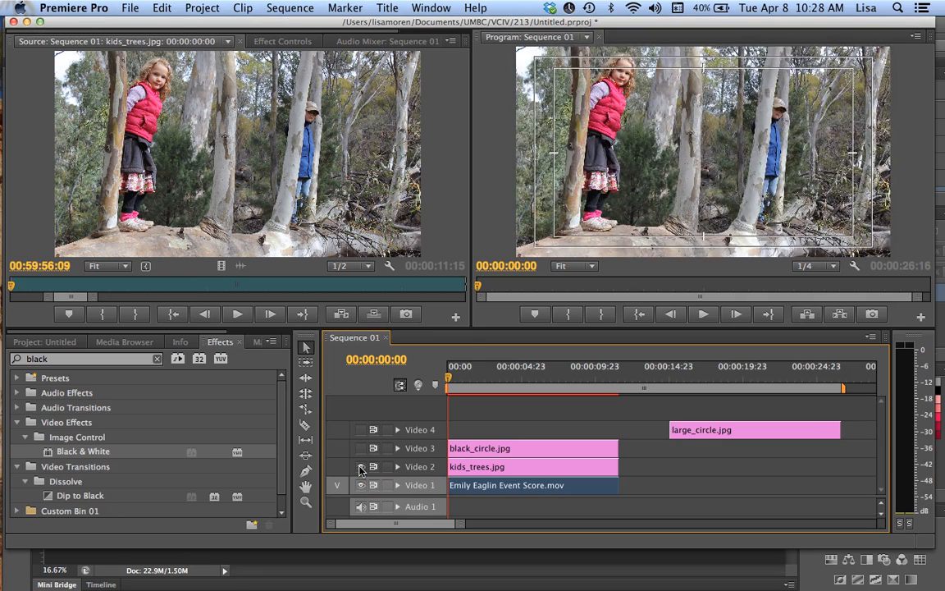
{"action": "left_click_drag", "start_coordinate": [451, 378], "coordinate": [507, 391]}
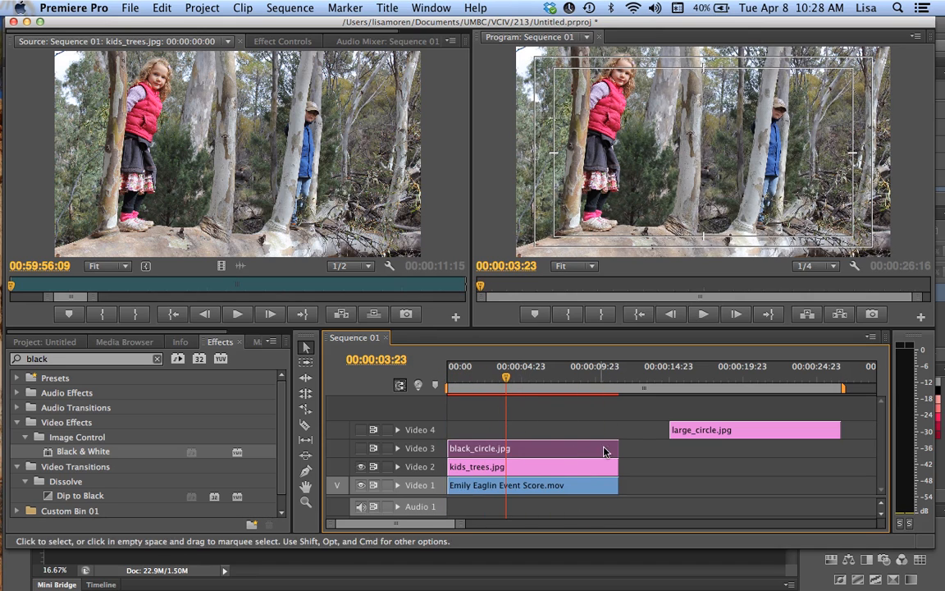
With the Video 3 track shown, trim the end of black_circle.jpg to about half its length and extend it back to match kids_trees.jpg
{"action": "left_click_drag", "start_coordinate": [605, 448], "coordinate": [525, 448]}
{"action": "left_click_drag", "start_coordinate": [506, 380], "coordinate": [498, 382]}
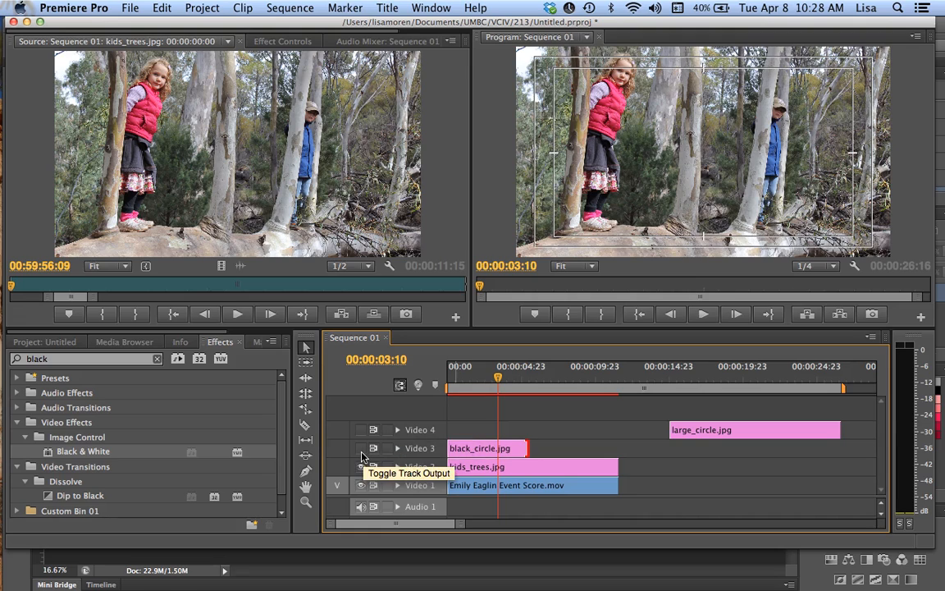
{"action": "left_click", "coordinate": [358, 448]}
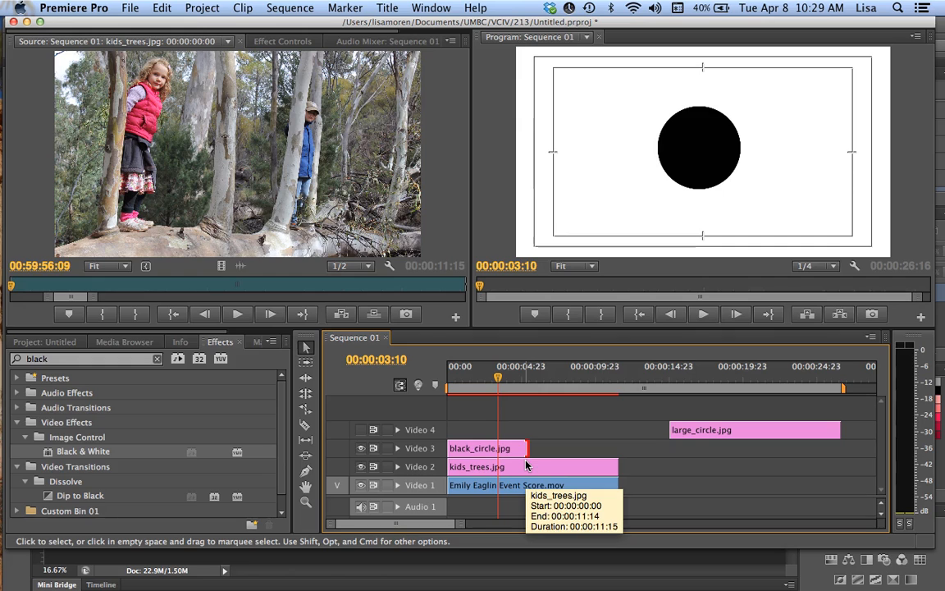
{"action": "left_click_drag", "start_coordinate": [521, 448], "coordinate": [606, 453]}
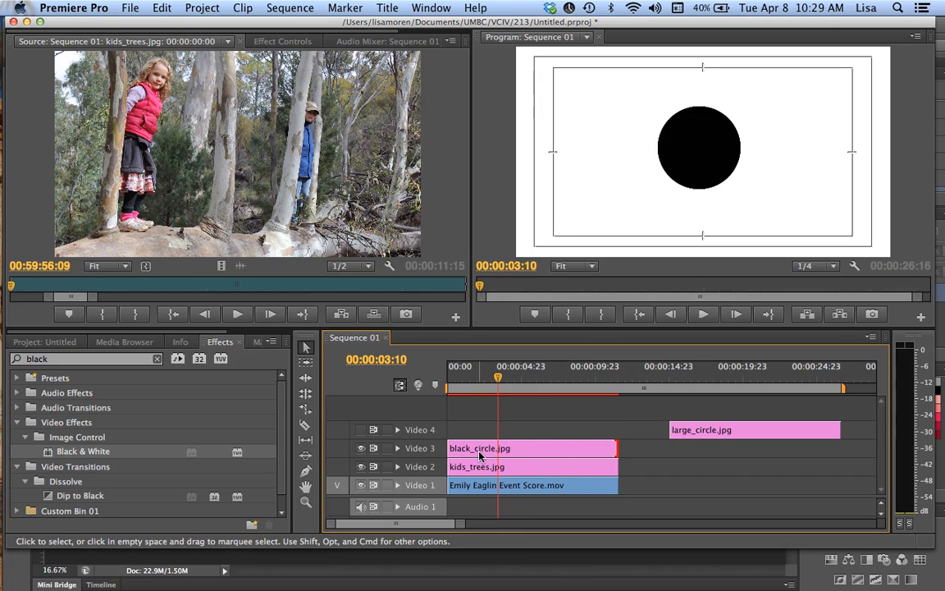
{"action": "mouse_move", "coordinate": [612, 448]}
{"action": "left_mouse_down"}
{"action": "mouse_move", "coordinate": [491, 448]}
{"action": "mouse_move", "coordinate": [616, 448]}
{"action": "left_mouse_up"}
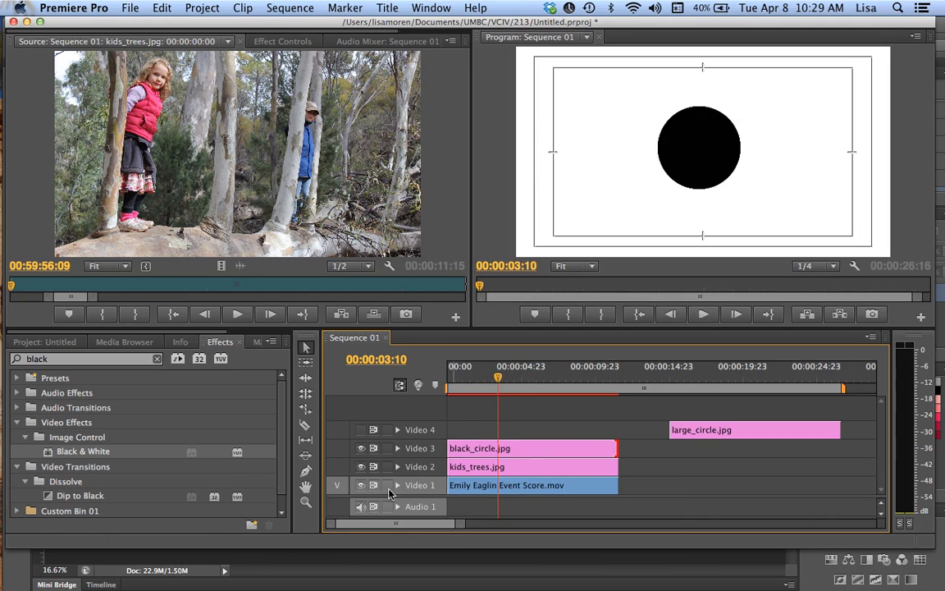
{"action": "left_click", "coordinate": [479, 486]}
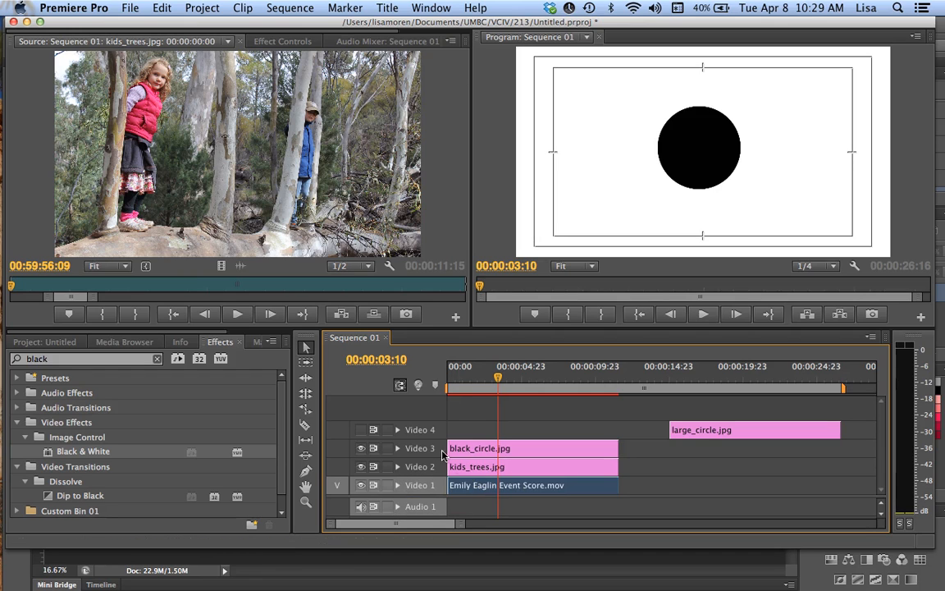
{"action": "left_click", "coordinate": [243, 8]}
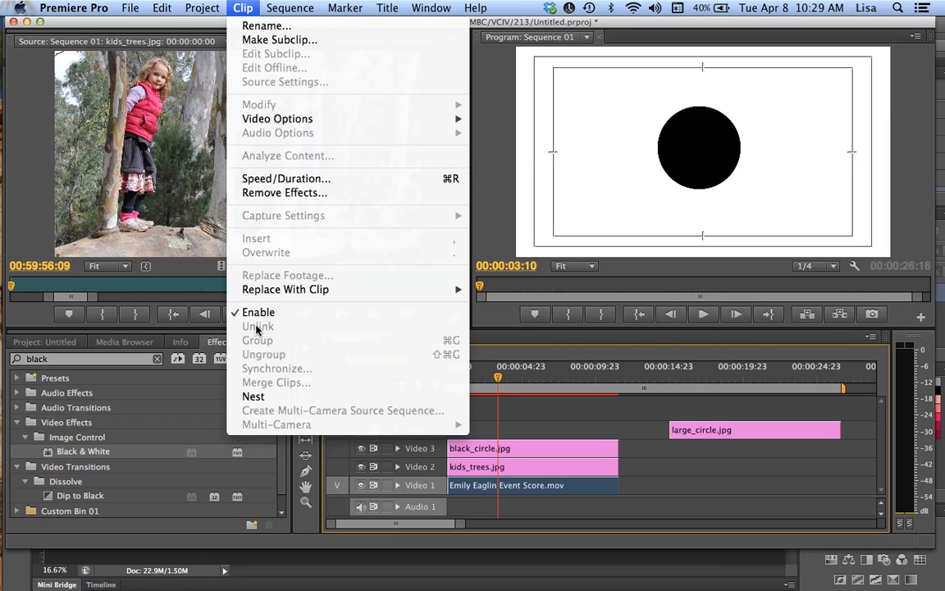
{"action": "left_click", "coordinate": [243, 8]}
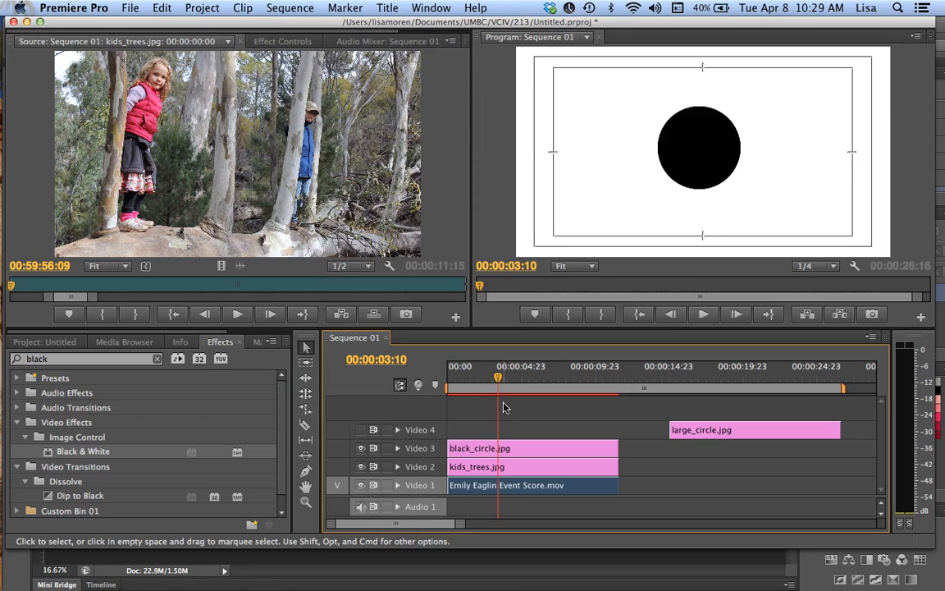
Hide the Video 3 track and apply the Black & White effect to the kids_trees.jpg clip on Video 2
{"action": "left_click", "coordinate": [397, 466]}
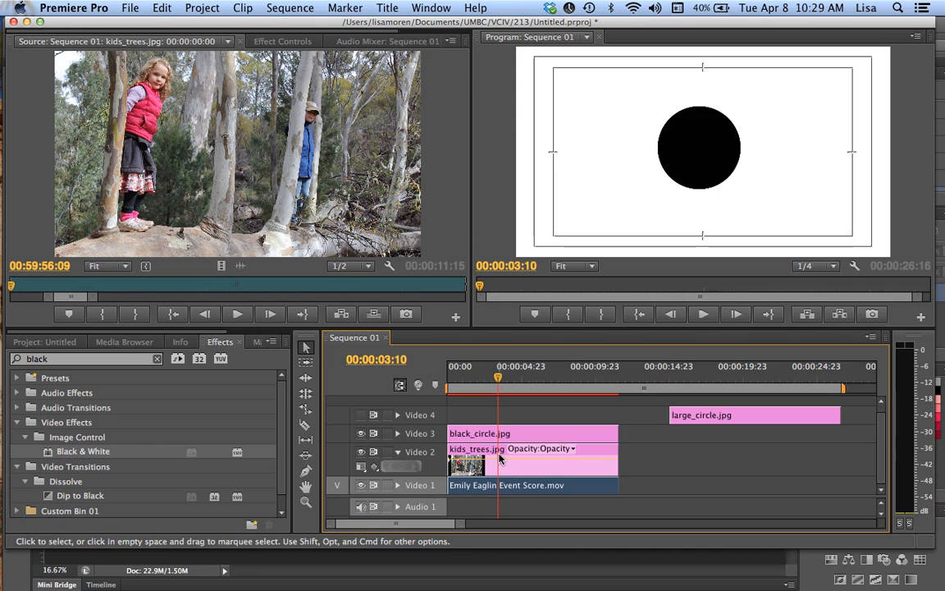
{"action": "left_click", "coordinate": [362, 434]}
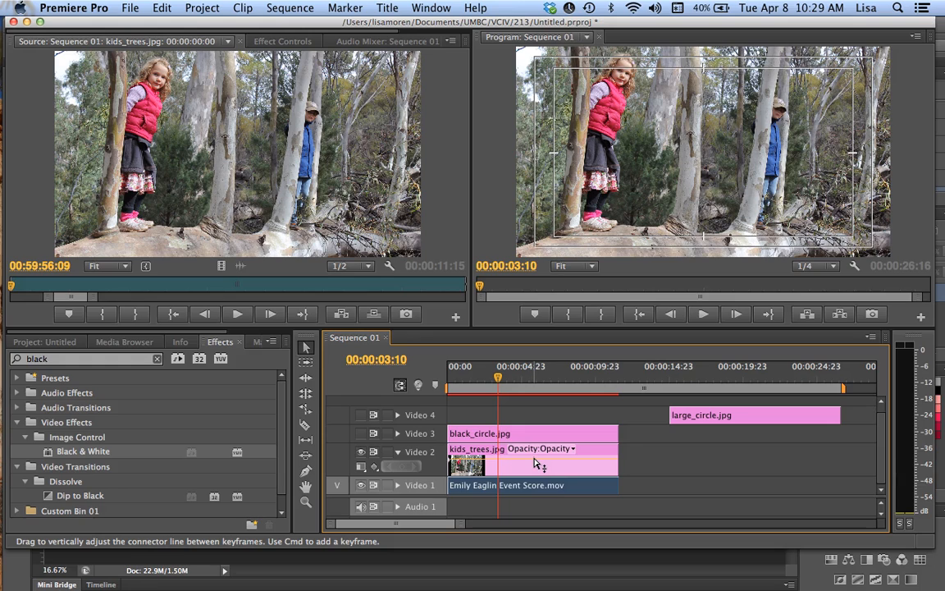
{"action": "mouse_move", "coordinate": [534, 459]}
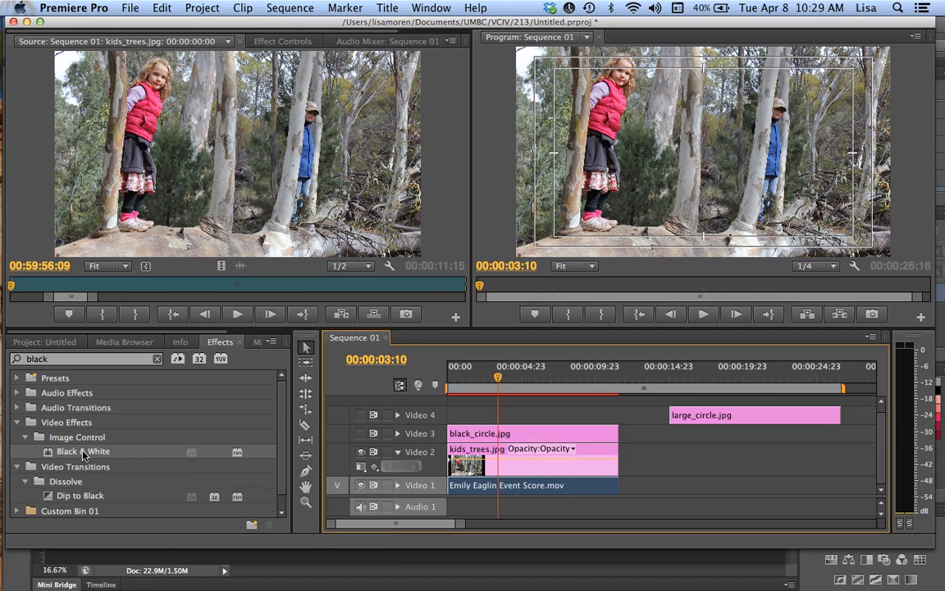
{"action": "left_click_drag", "start_coordinate": [84, 452], "coordinate": [480, 472]}
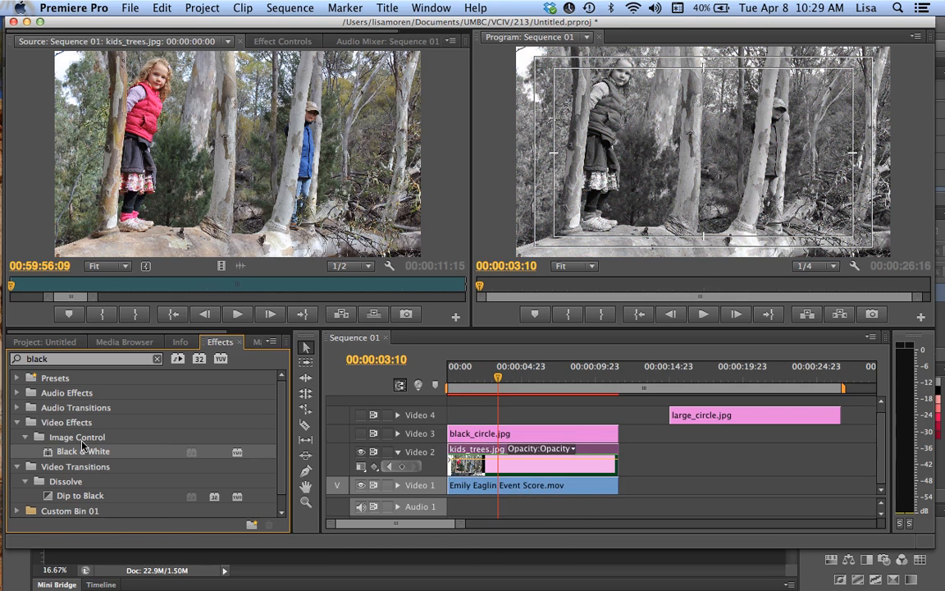
{"action": "left_click", "coordinate": [54, 360]}
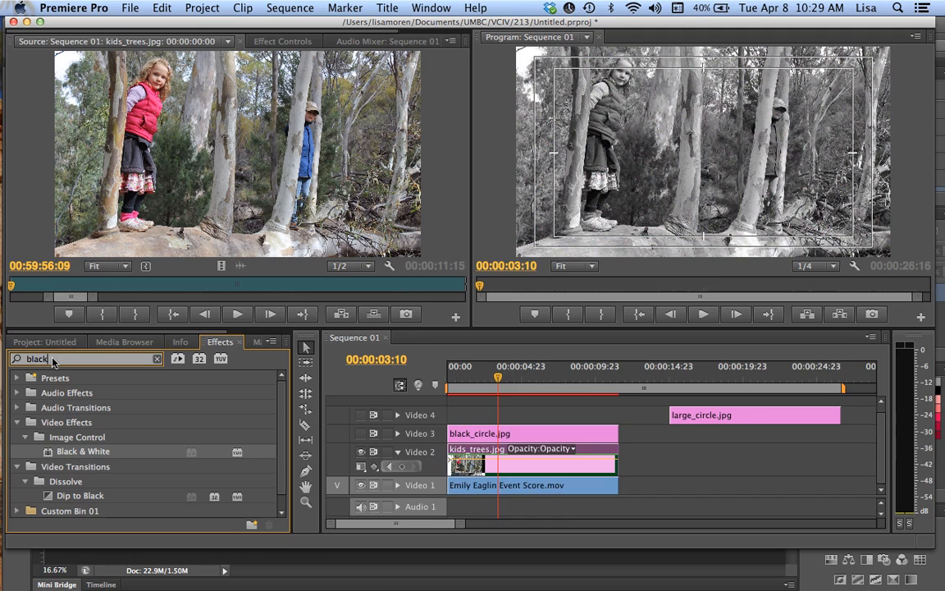
{"action": "key", "text": "BackSpace"}
{"action": "key", "text": "BackSpace"}
Lower the kids_trees.jpg clip's opacity to about 61.5% and return the playhead to the sequence start
{"action": "left_click", "coordinate": [488, 464]}
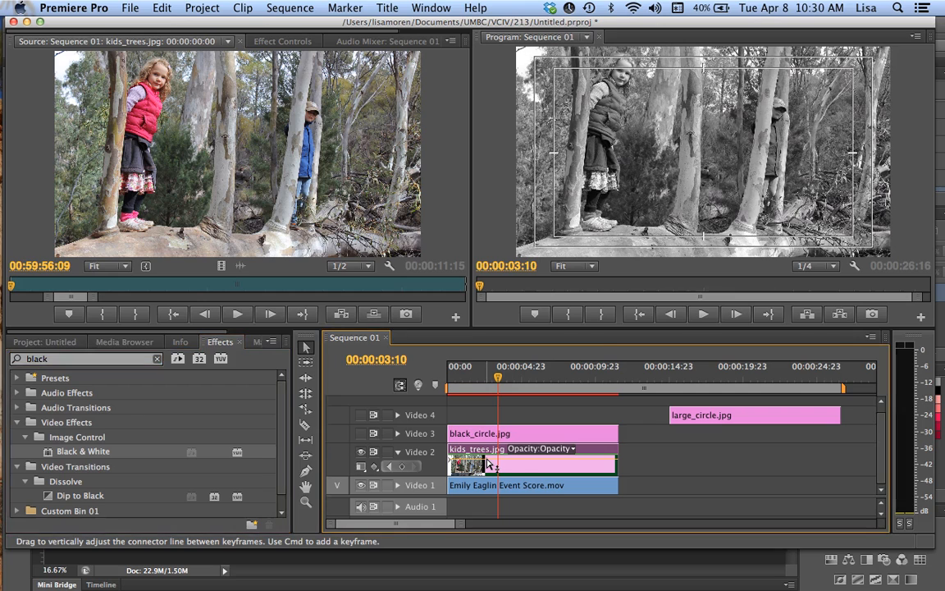
{"action": "left_click_drag", "start_coordinate": [490, 465], "coordinate": [489, 466]}
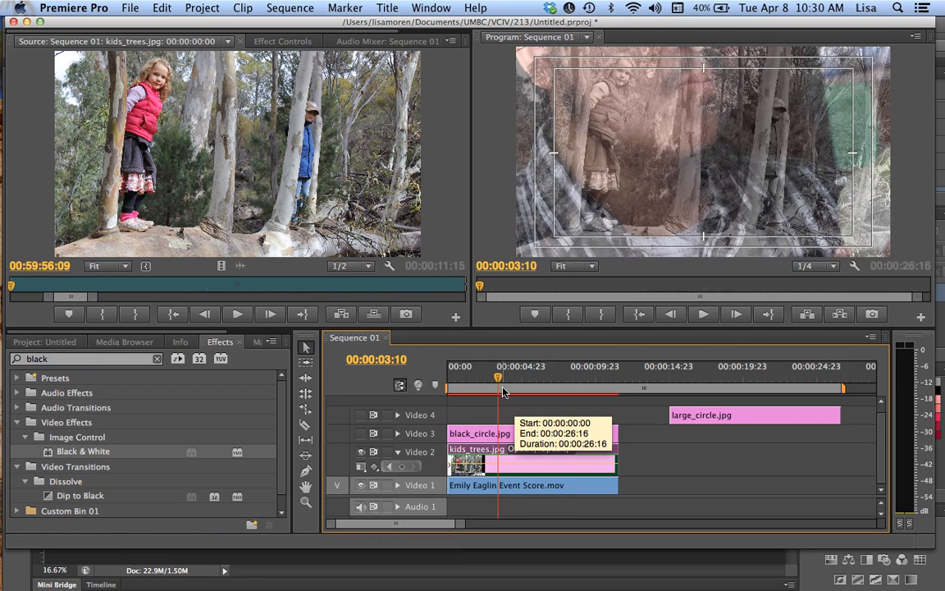
{"action": "left_click_drag", "start_coordinate": [498, 377], "coordinate": [447, 378]}
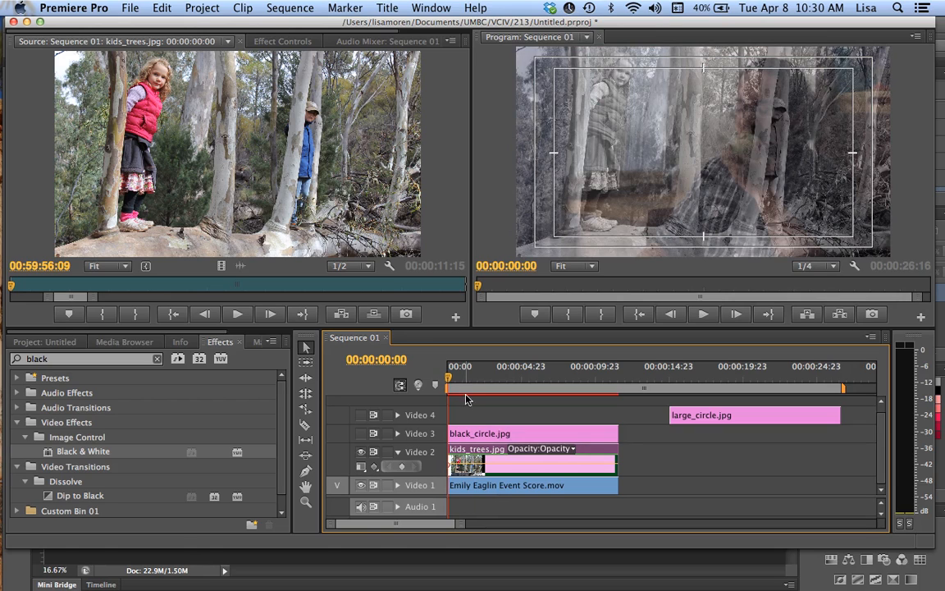
{"action": "mouse_move", "coordinate": [472, 466]}
{"action": "left_mouse_down"}
{"action": "mouse_move", "coordinate": [469, 477]}
{"action": "mouse_move", "coordinate": [472, 466]}
{"action": "left_mouse_up"}
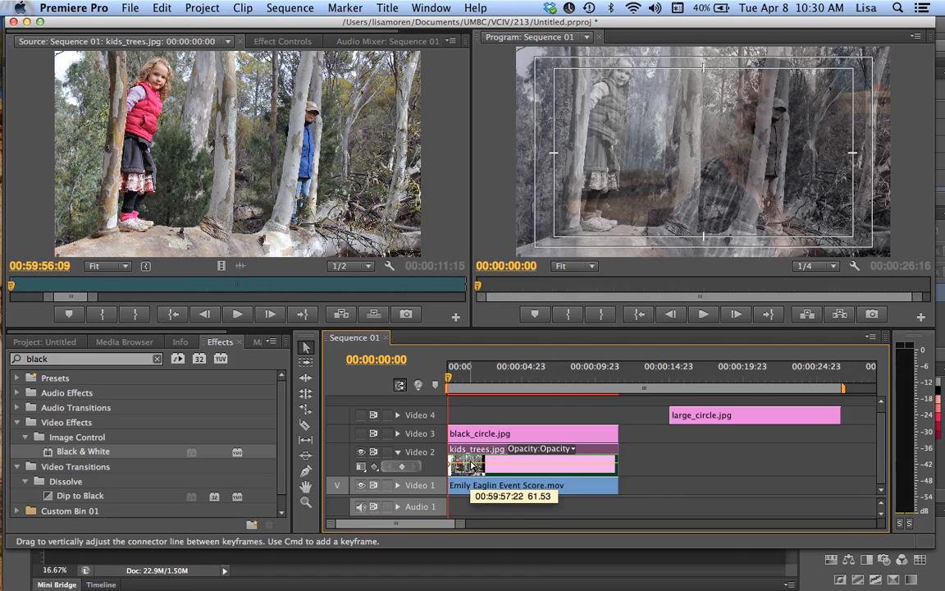
Play the sequence from the start in short stretches to review how kids_trees.jpg blends with the video beneath it
{"action": "key", "text": "space"}
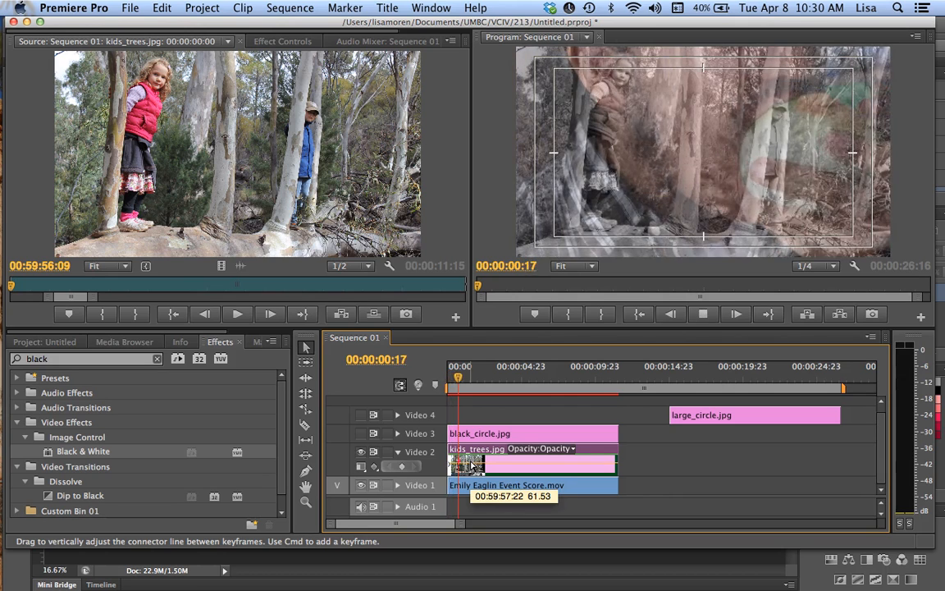
{"action": "key", "text": "space"}
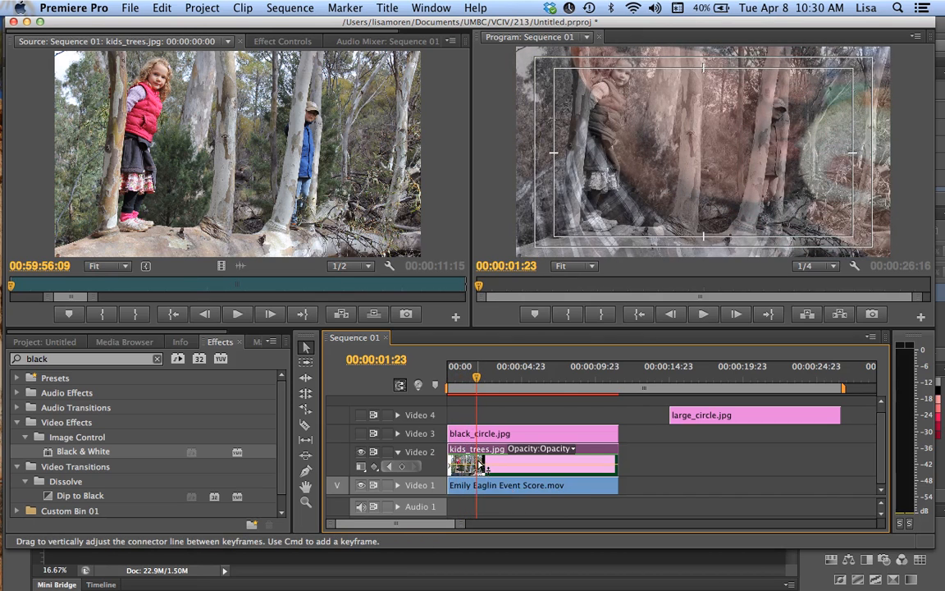
{"action": "key", "text": "space"}
{"action": "key", "text": "space"}
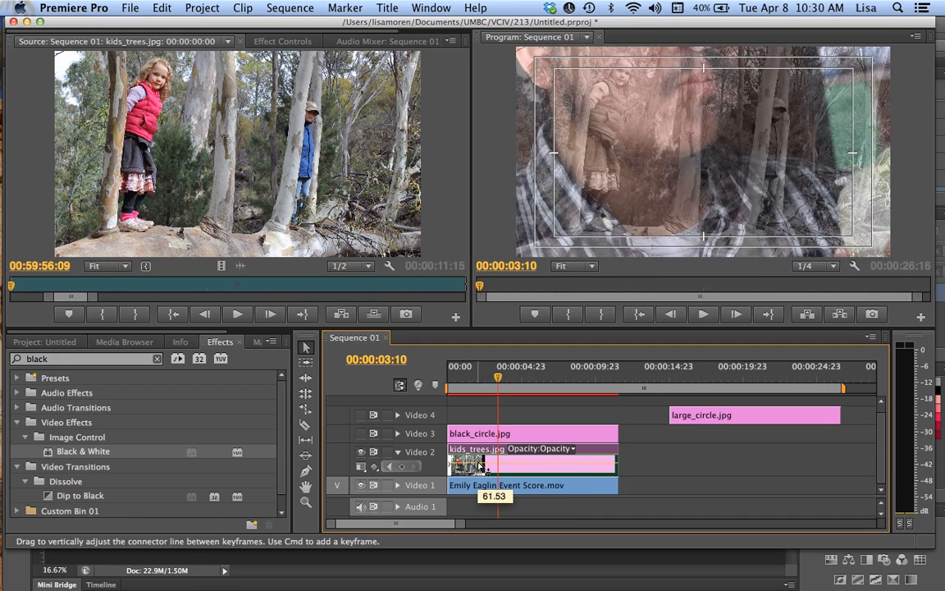
{"action": "key", "text": "space"}
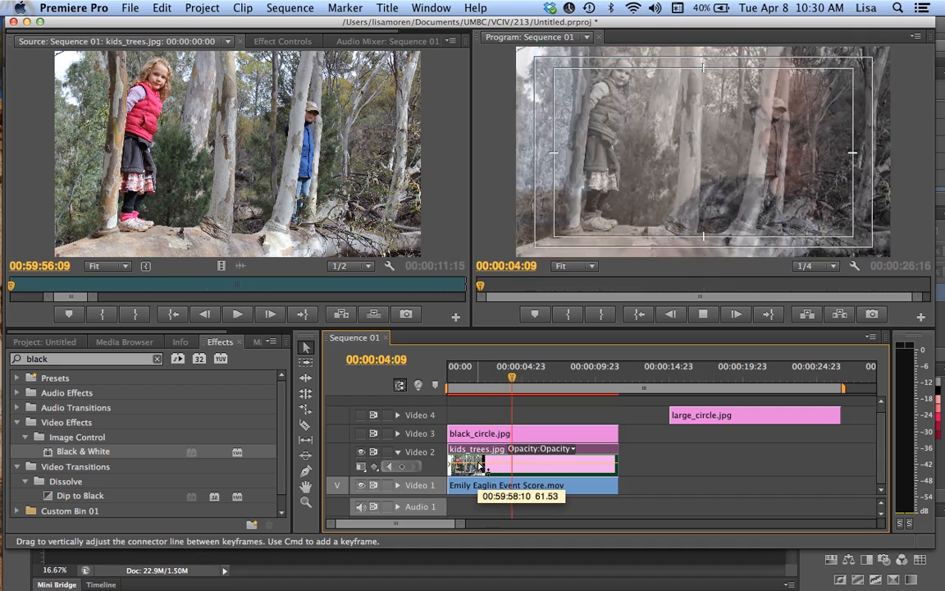
{"action": "key", "text": "space"}
Raise the kids_trees.jpg clip's opacity to about 84.6% and play the sequence up to 00:00:09:00 to check the blend
{"action": "mouse_move", "coordinate": [478, 466]}
{"action": "left_mouse_down"}
{"action": "mouse_move", "coordinate": [482, 485]}
{"action": "mouse_move", "coordinate": [481, 467]}
{"action": "left_mouse_up"}
{"action": "key", "text": "space"}
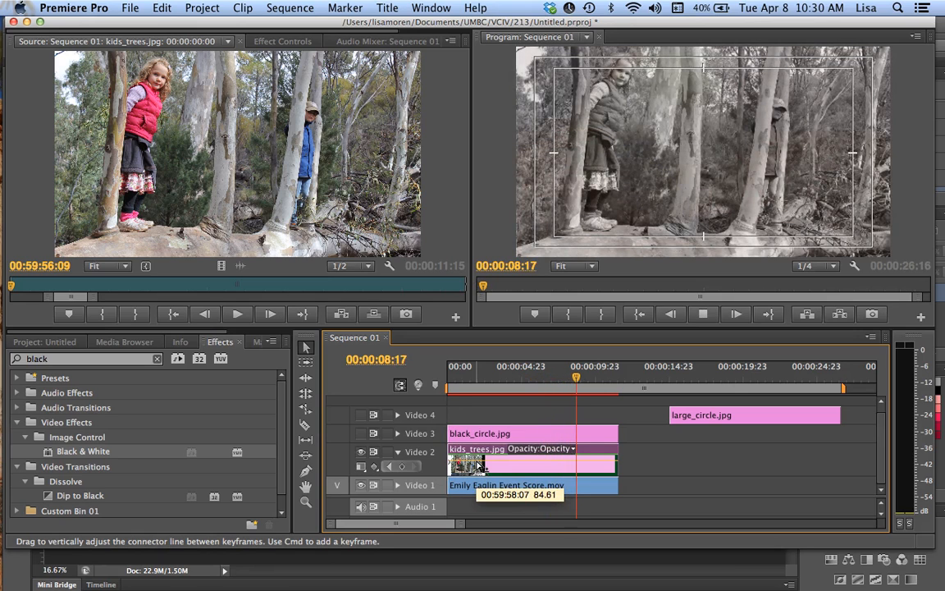
{"action": "key", "text": "space"}
{"action": "left_click", "coordinate": [481, 386]}
{"action": "key", "text": "space"}
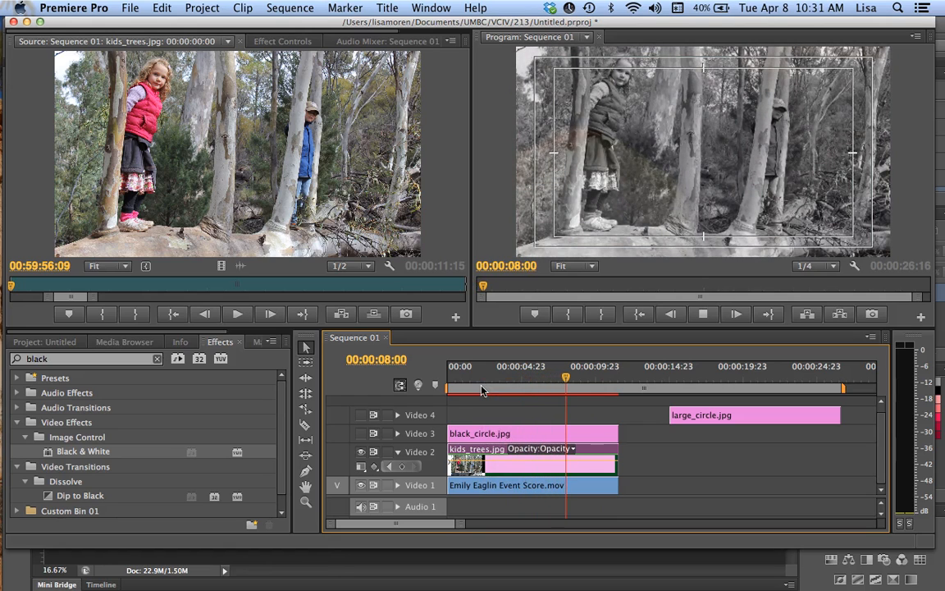
{"action": "key", "text": "space"}
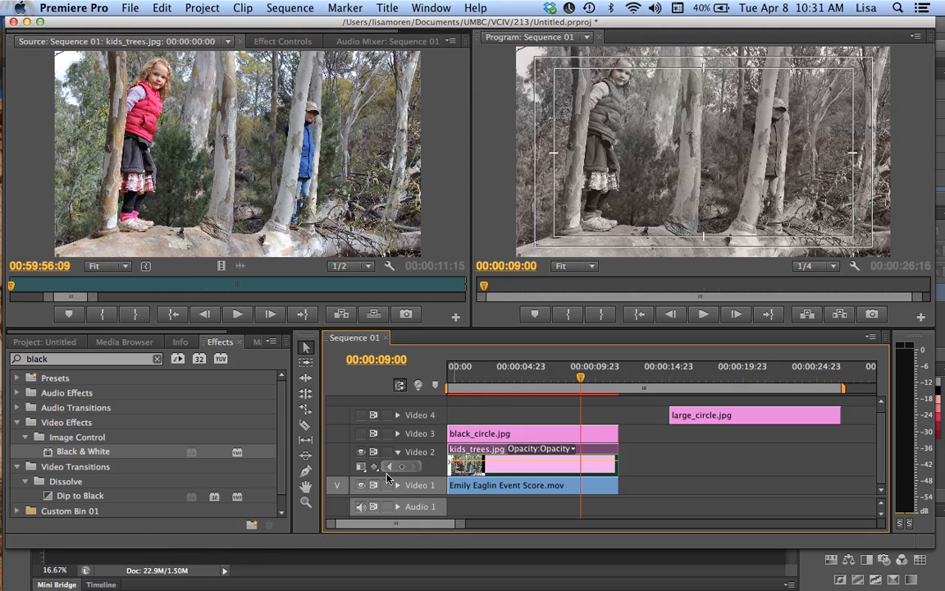
Reset the kids_trees.jpg clip's opacity to 100% at 00:00:09:00 and remove its Black & White effect
{"action": "left_click", "coordinate": [397, 452]}
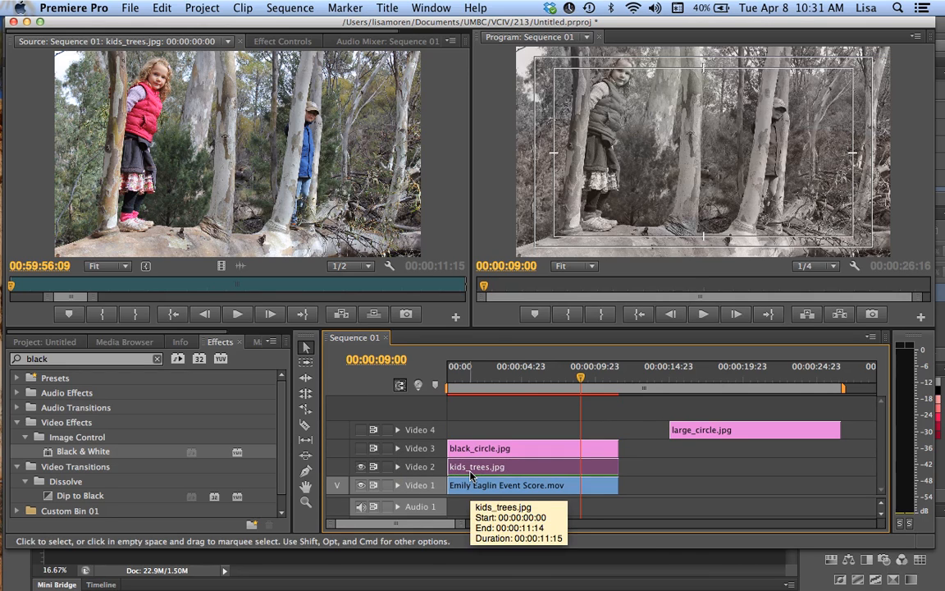
{"action": "left_click", "coordinate": [284, 42]}
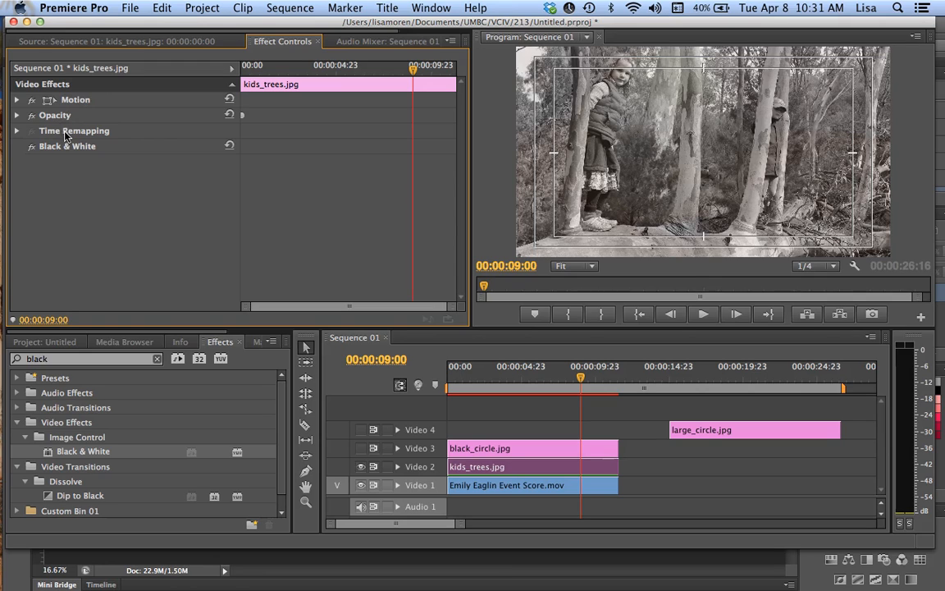
{"action": "left_click", "coordinate": [16, 115]}
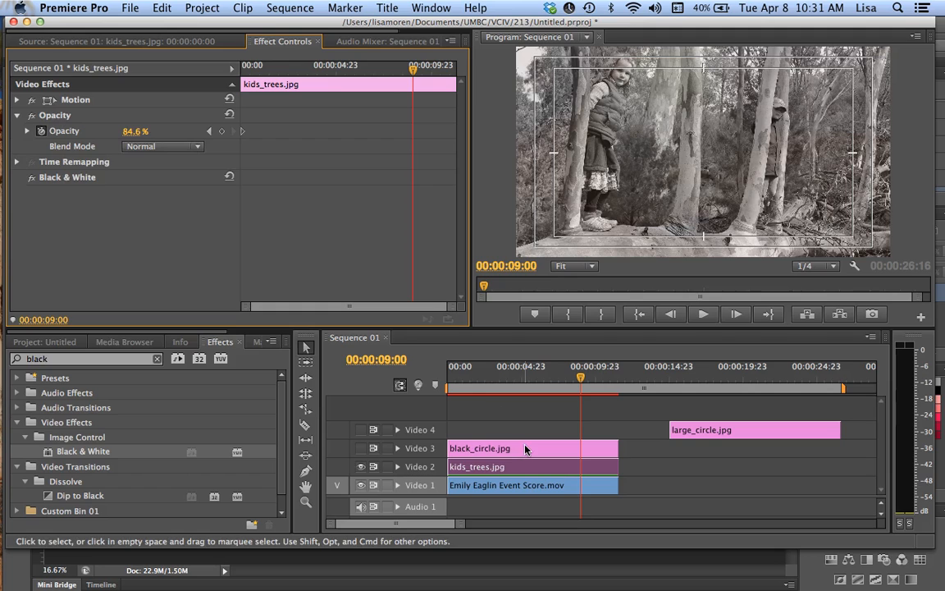
{"action": "left_click", "coordinate": [229, 114]}
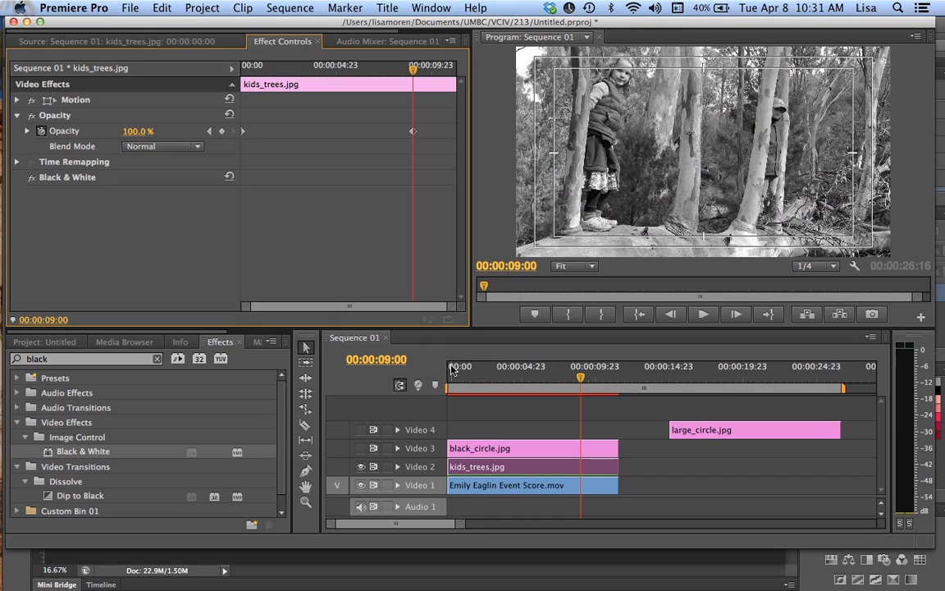
{"action": "left_click", "coordinate": [80, 178]}
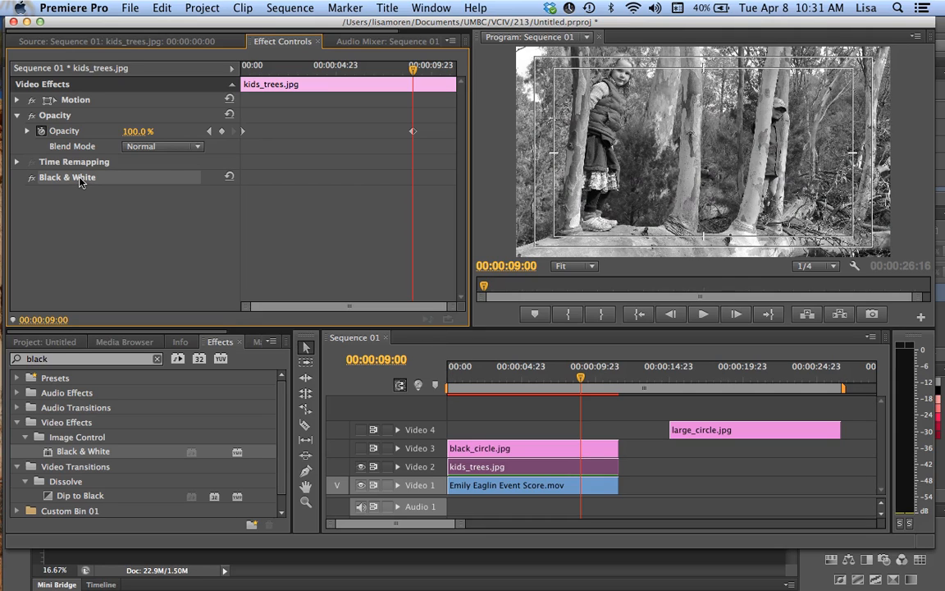
{"action": "key", "text": "Delete"}
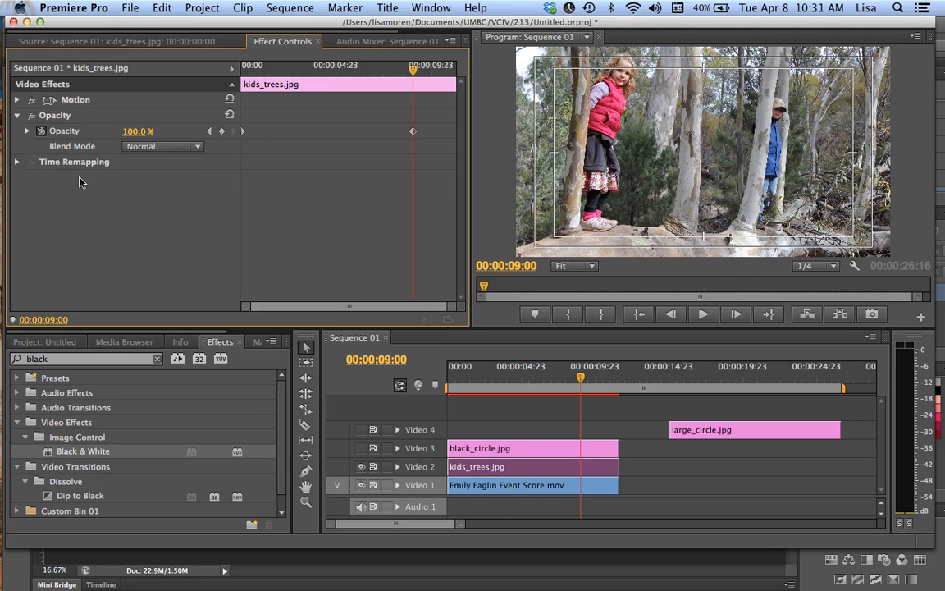
Open the effect controls of the black_circle.jpg clip on Video 3 with the playhead at 00:00:02:02
{"action": "left_click", "coordinate": [487, 451]}
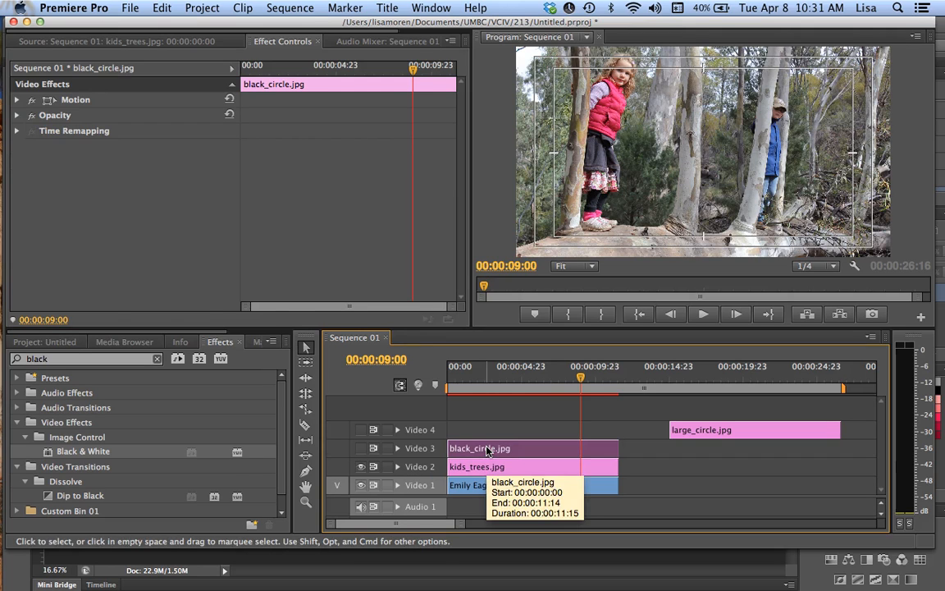
{"action": "double_click", "coordinate": [486, 449]}
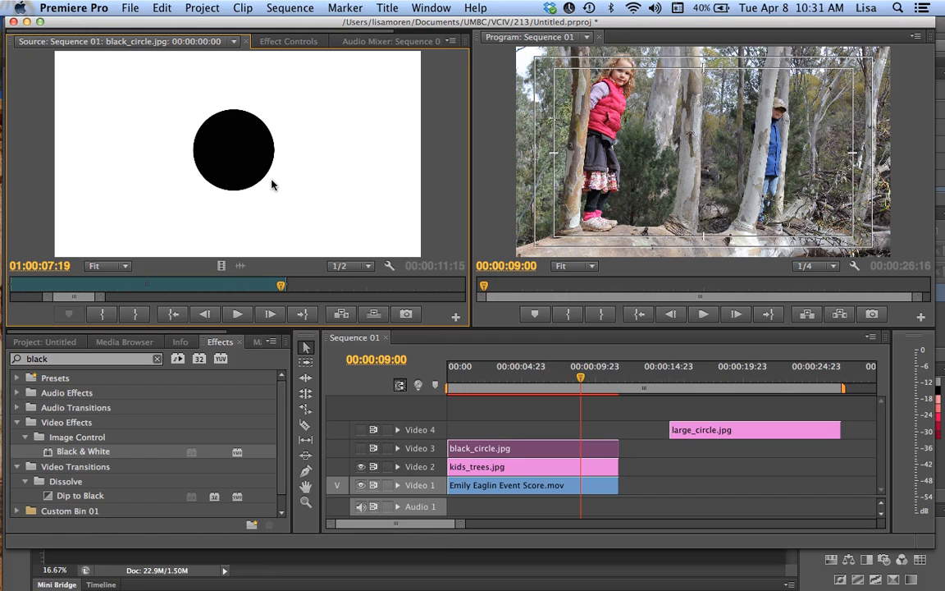
{"action": "left_click_drag", "start_coordinate": [517, 375], "coordinate": [478, 376]}
{"action": "left_click", "coordinate": [398, 448]}
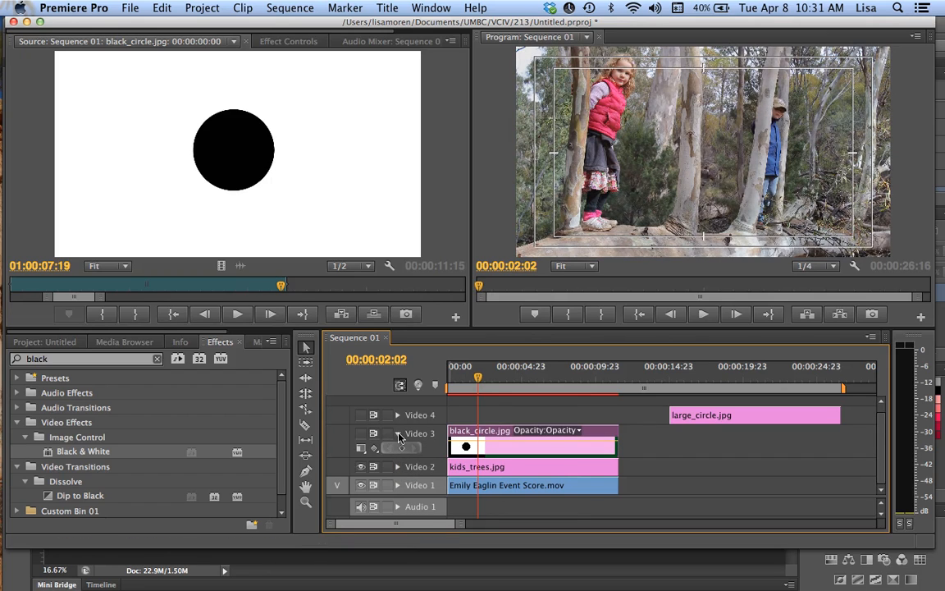
{"action": "left_click", "coordinate": [398, 435]}
{"action": "left_click", "coordinate": [288, 41]}
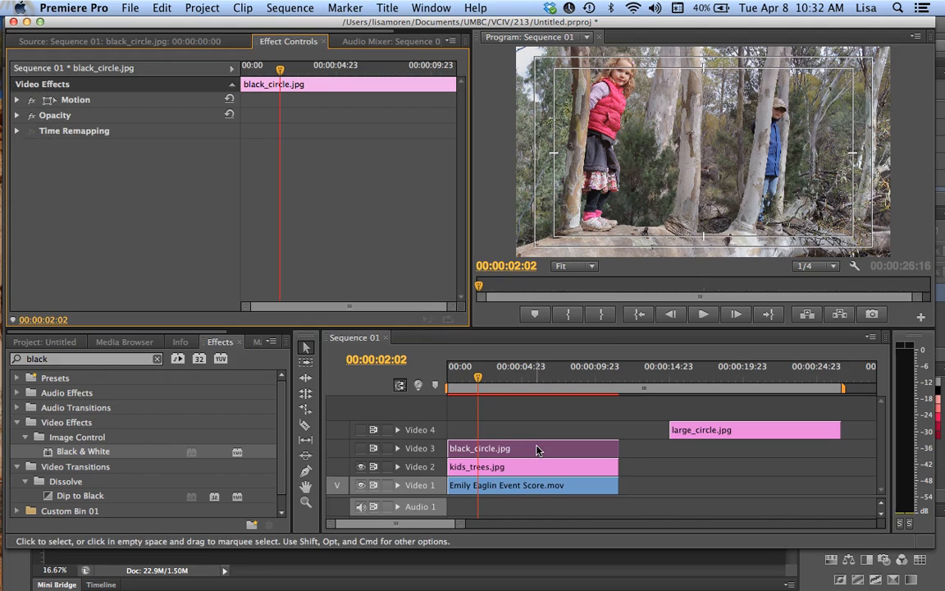
Make track Video 3 visible and select the black_circle.jpg image in the sequence preview for direct transforming
{"action": "left_click", "coordinate": [360, 449]}
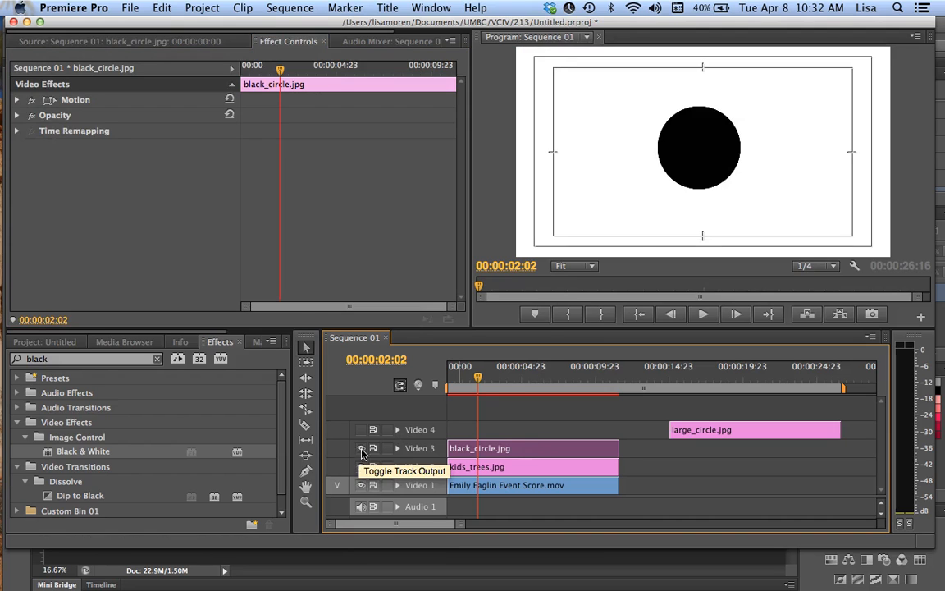
{"action": "left_click", "coordinate": [602, 196]}
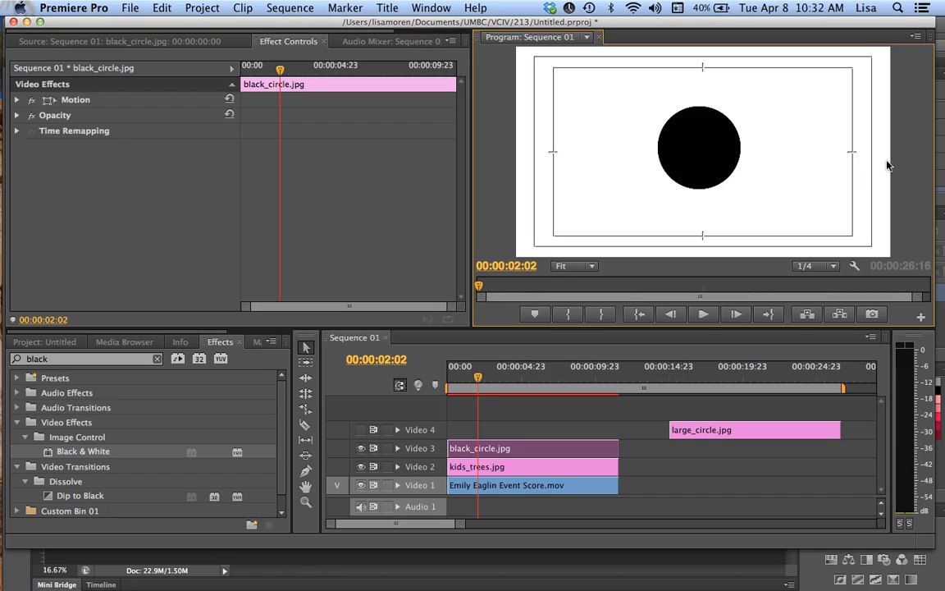
{"action": "left_click", "coordinate": [790, 155]}
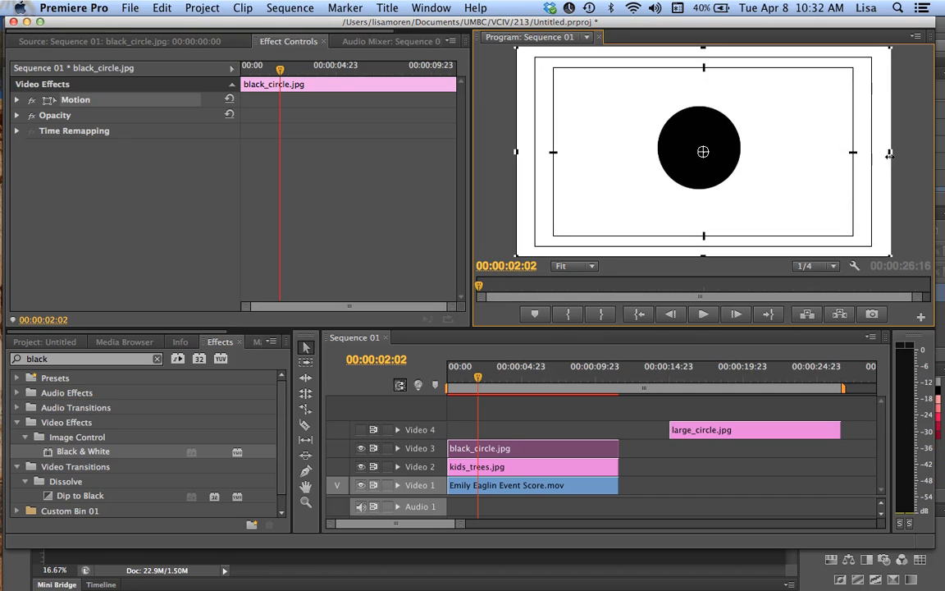
Try shrinking the black_circle.jpg image and rotating it slightly counterclockwise in the preview, undoing each change
{"action": "left_click_drag", "start_coordinate": [892, 152], "coordinate": [839, 151]}
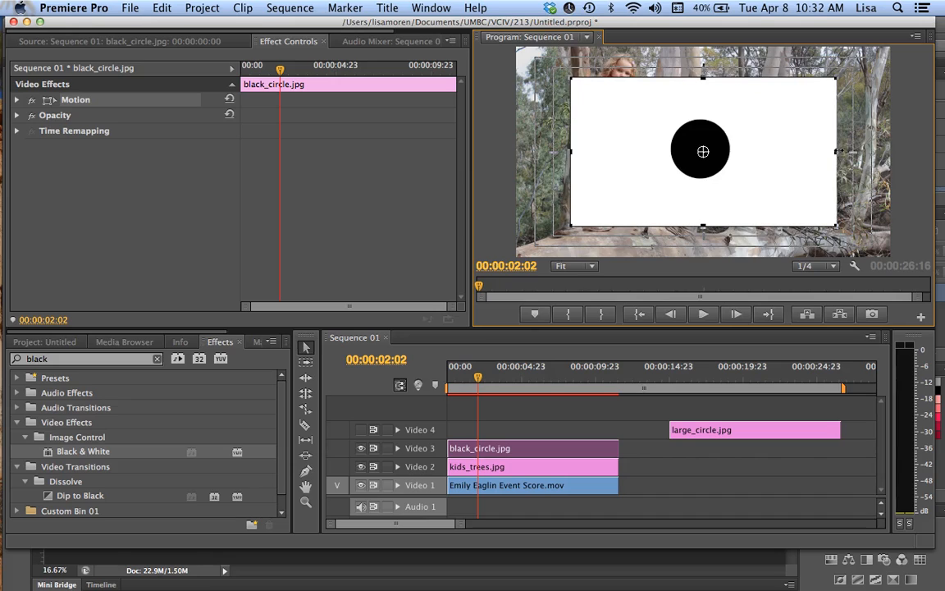
{"action": "key", "text": "super+z"}
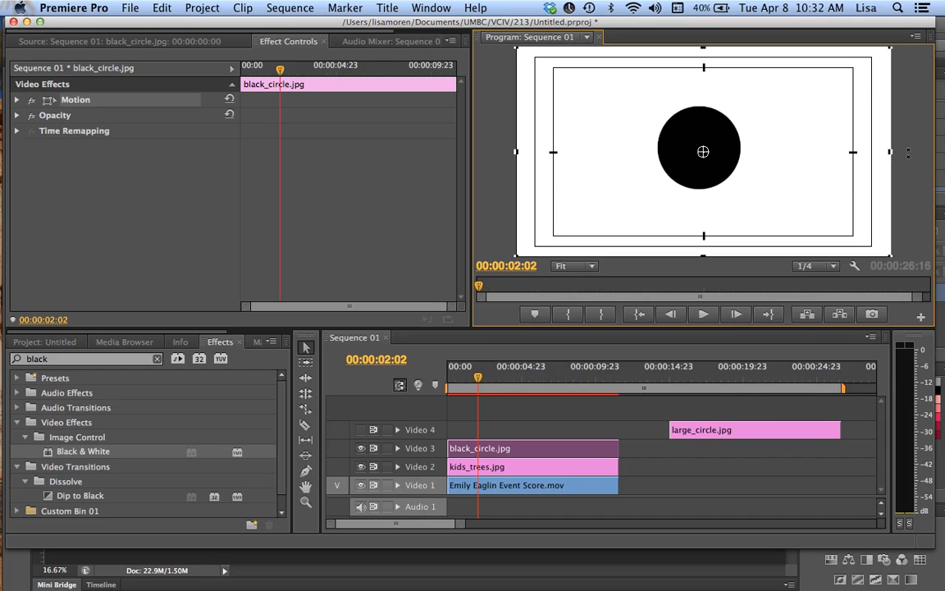
{"action": "left_click_drag", "start_coordinate": [909, 152], "coordinate": [908, 133]}
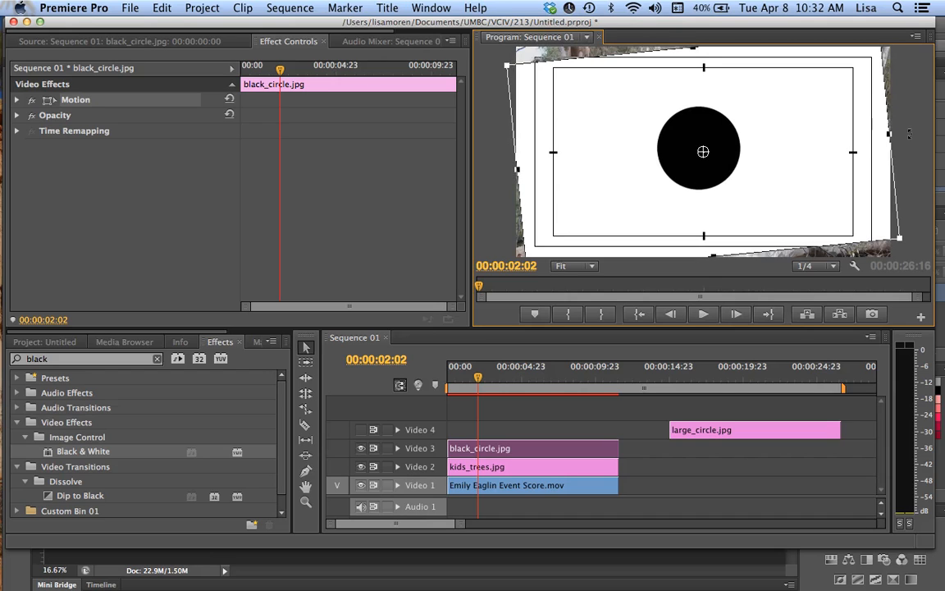
{"action": "key", "text": "super+z"}
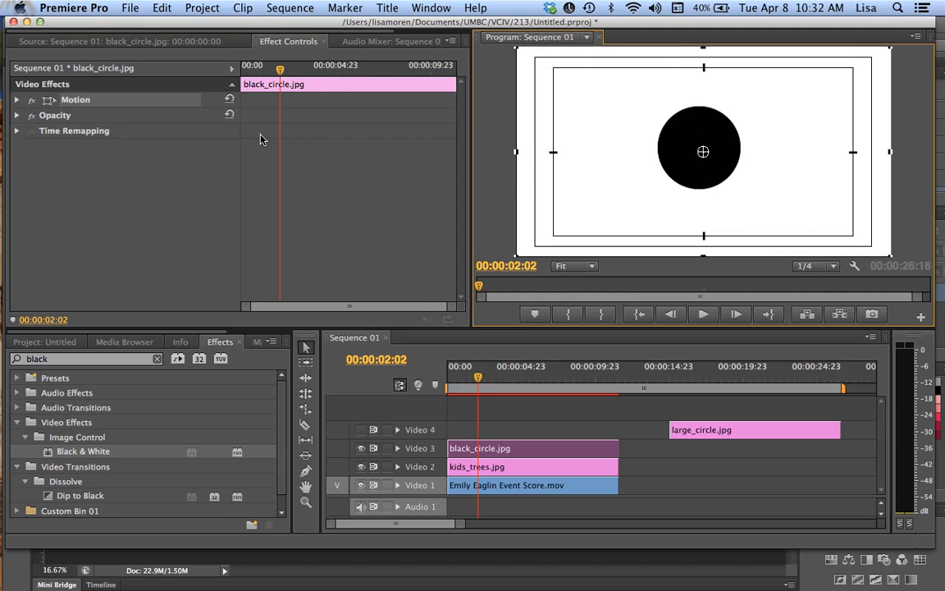
Set the black_circle.jpg clip's opacity blend mode to Darken
{"action": "left_click", "coordinate": [17, 115]}
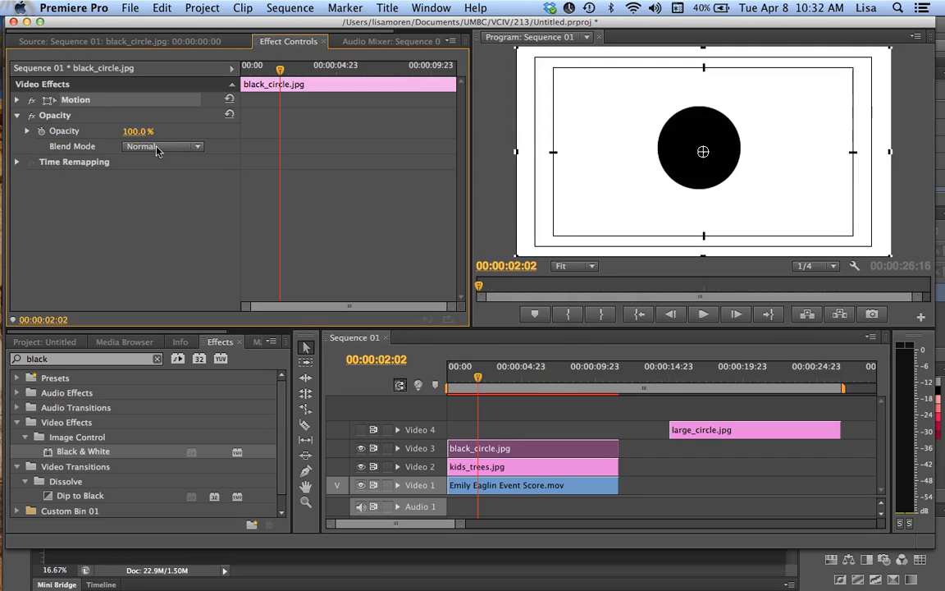
{"action": "left_click", "coordinate": [198, 147]}
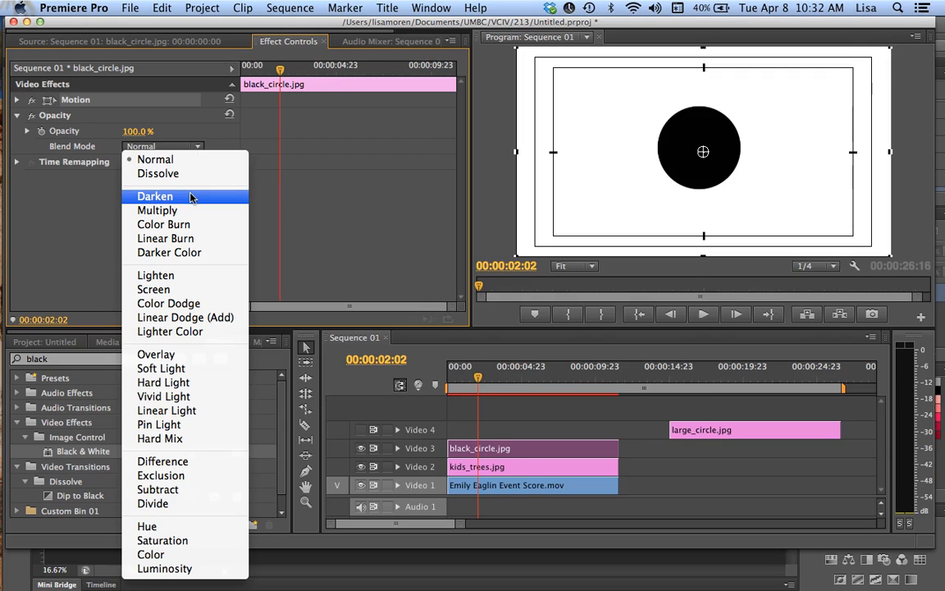
{"action": "left_click", "coordinate": [190, 198]}
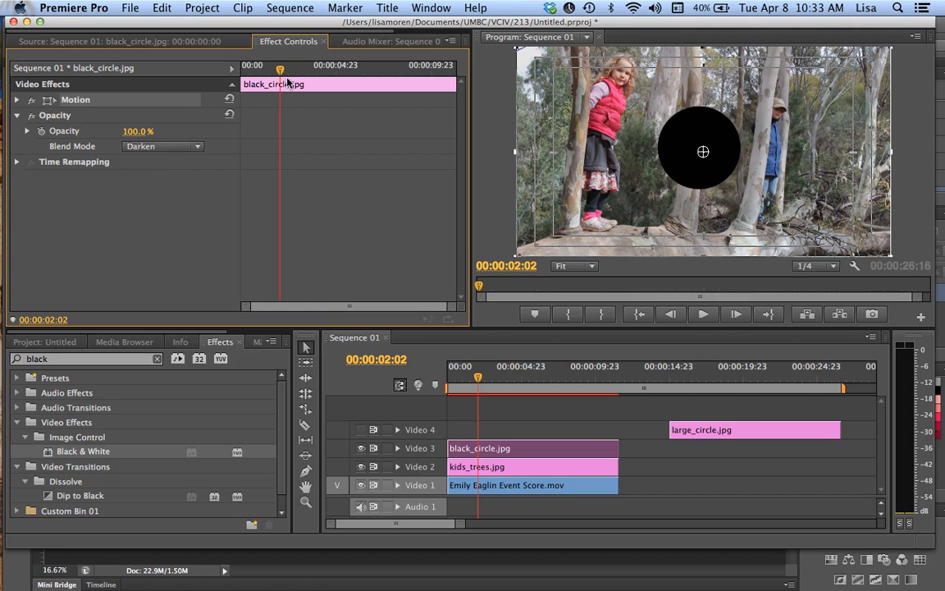
At 00:00:00:00, move the black circle to the frame's upper-left edge and keyframe the black_circle.jpg clip's opacity at 0%
{"action": "left_click_drag", "start_coordinate": [280, 71], "coordinate": [215, 71]}
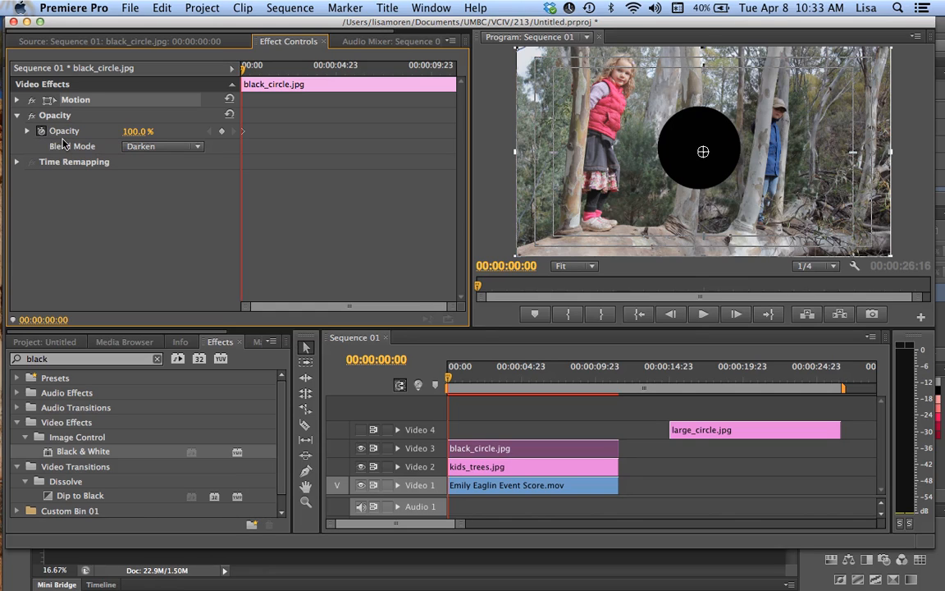
{"action": "left_click", "coordinate": [222, 132]}
{"action": "left_click_drag", "start_coordinate": [699, 176], "coordinate": [519, 138]}
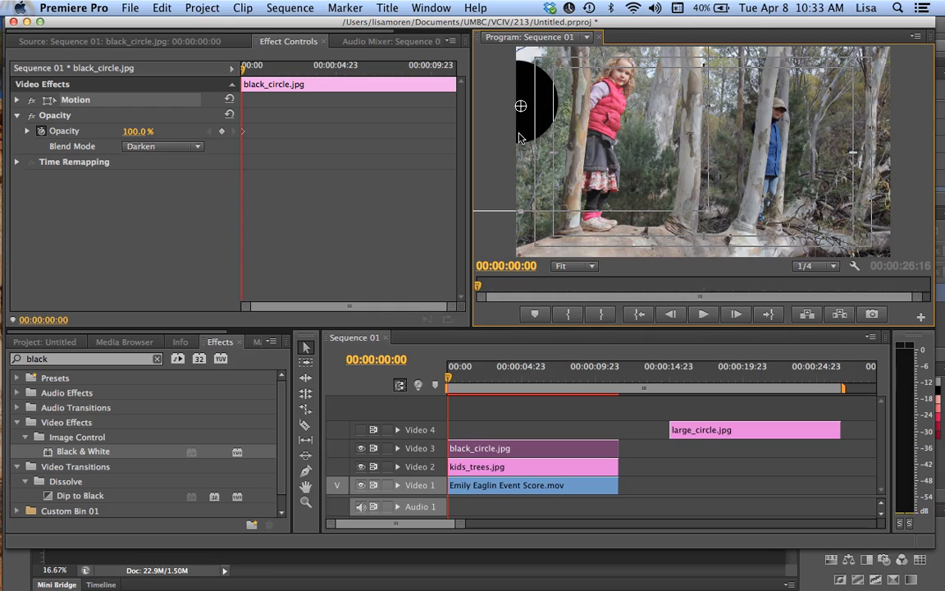
{"action": "left_click", "coordinate": [222, 132]}
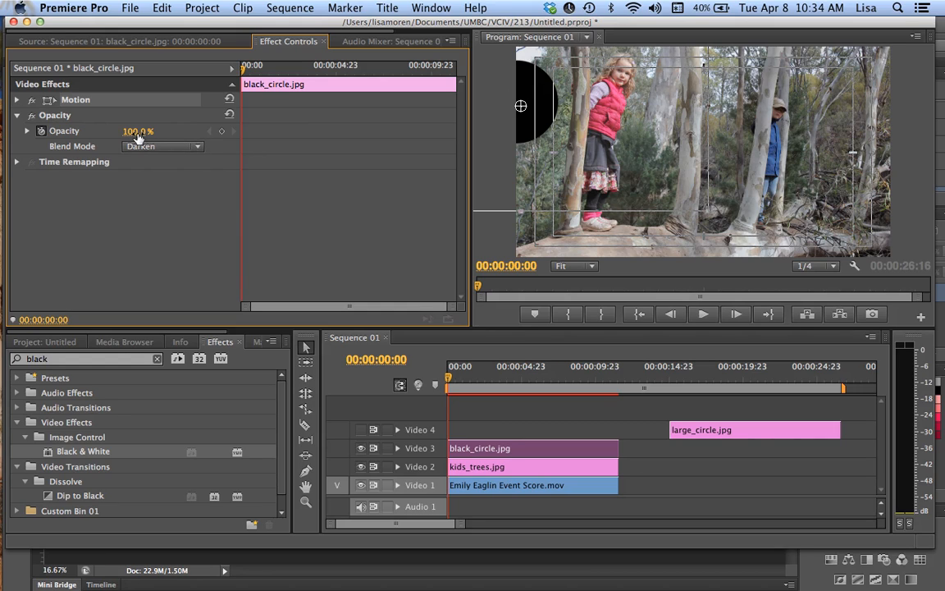
{"action": "left_click_drag", "start_coordinate": [138, 135], "coordinate": [137, 136]}
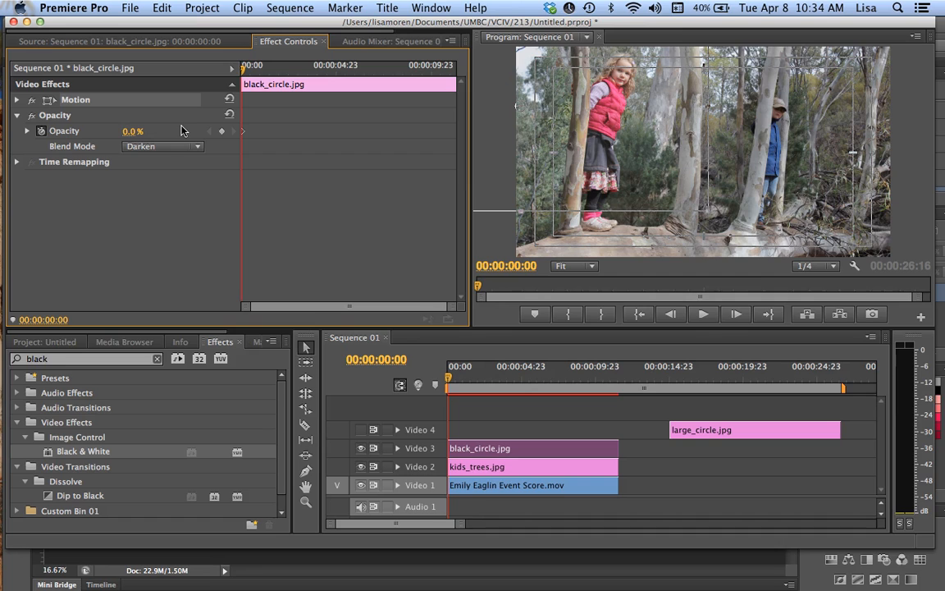
At 00:00:05:13, keyframe the black_circle.jpg clip's opacity at 100% and move the circle back near the frame's centre
{"action": "left_click_drag", "start_coordinate": [243, 69], "coordinate": [348, 82]}
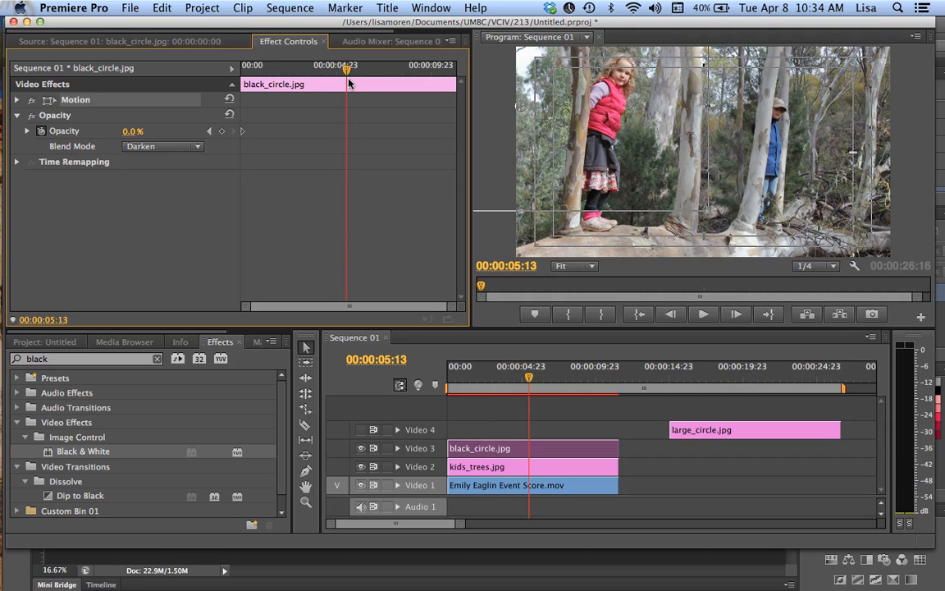
{"action": "left_click", "coordinate": [223, 132]}
{"action": "left_click", "coordinate": [482, 96]}
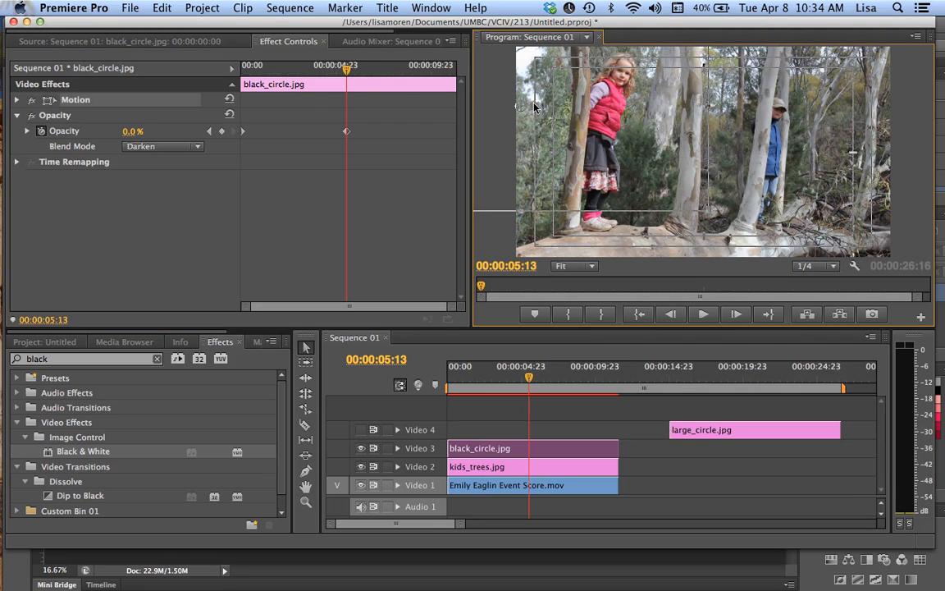
{"action": "left_click_drag", "start_coordinate": [648, 157], "coordinate": [690, 161]}
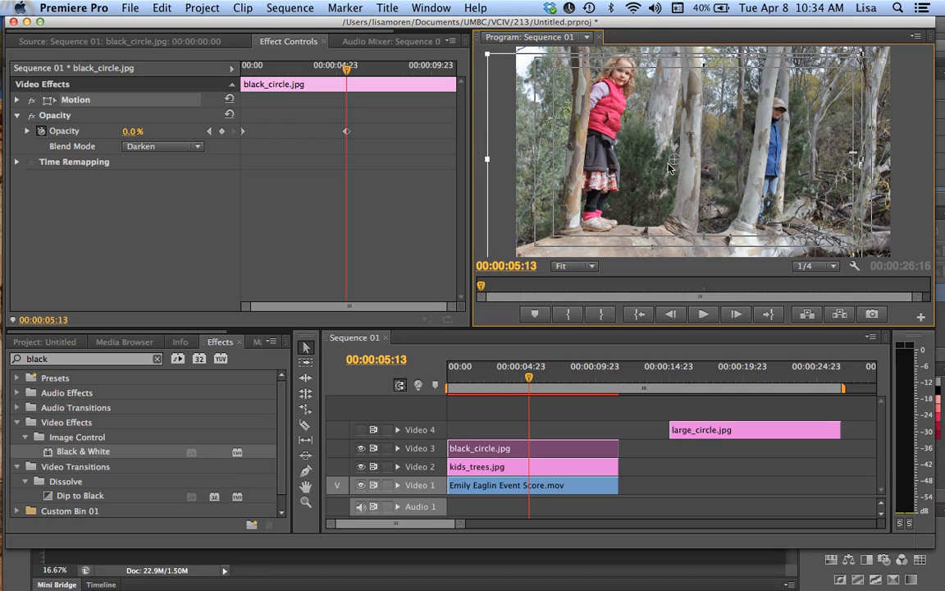
{"action": "left_click_drag", "start_coordinate": [129, 134], "coordinate": [129, 136]}
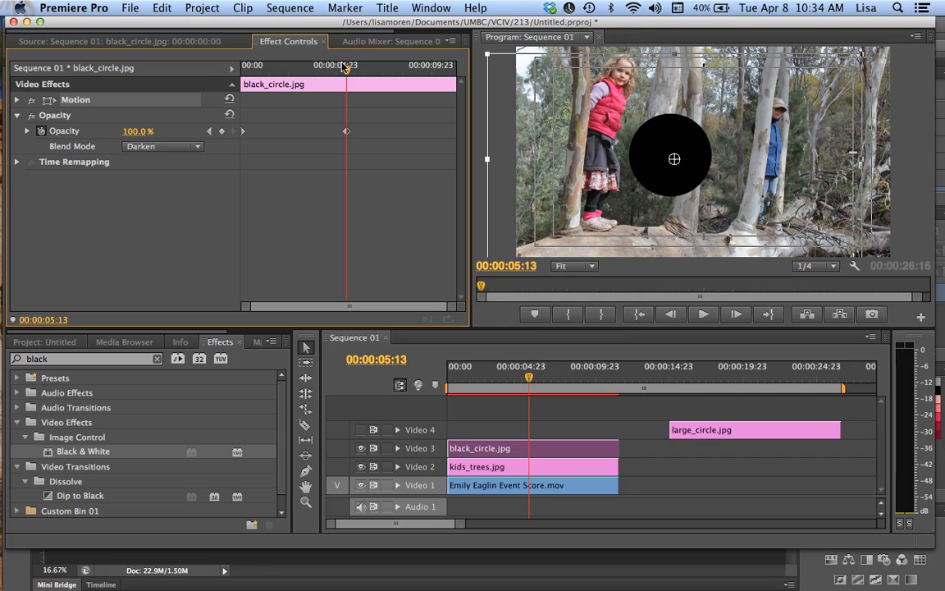
Play the sequence from the start to 00:00:06:01 to check the black circle's fade-in
{"action": "left_click_drag", "start_coordinate": [348, 71], "coordinate": [234, 66]}
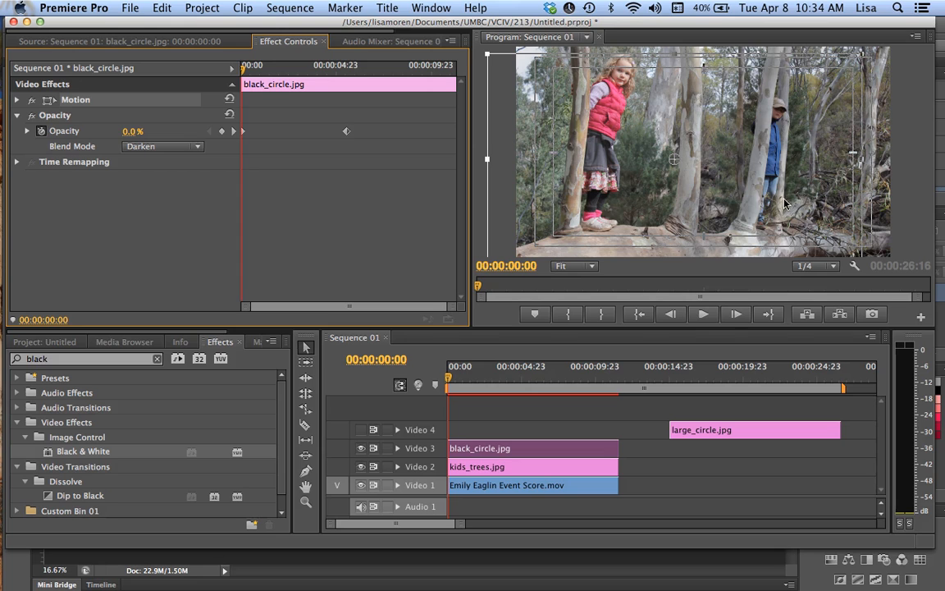
{"action": "key", "text": "space"}
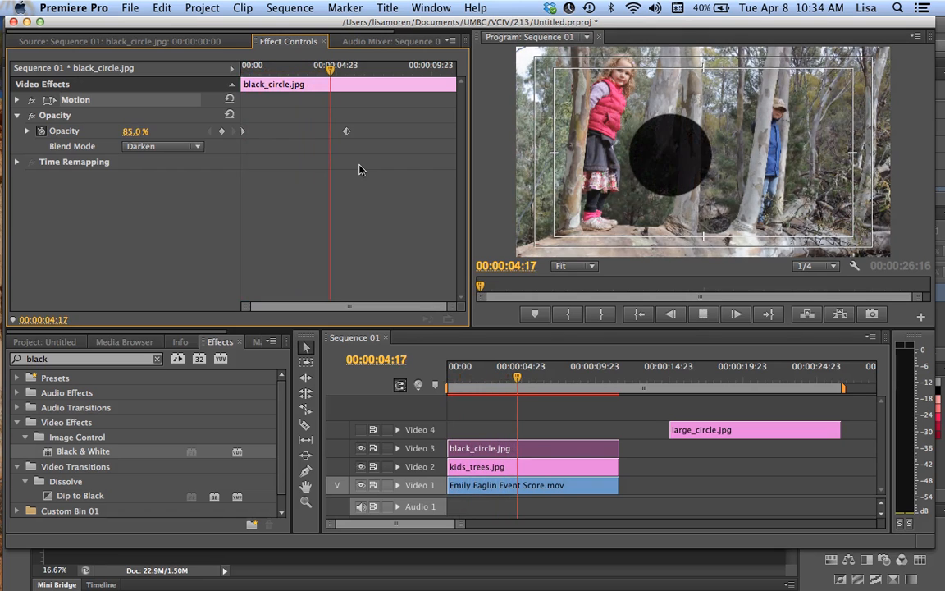
{"action": "key", "text": "space"}
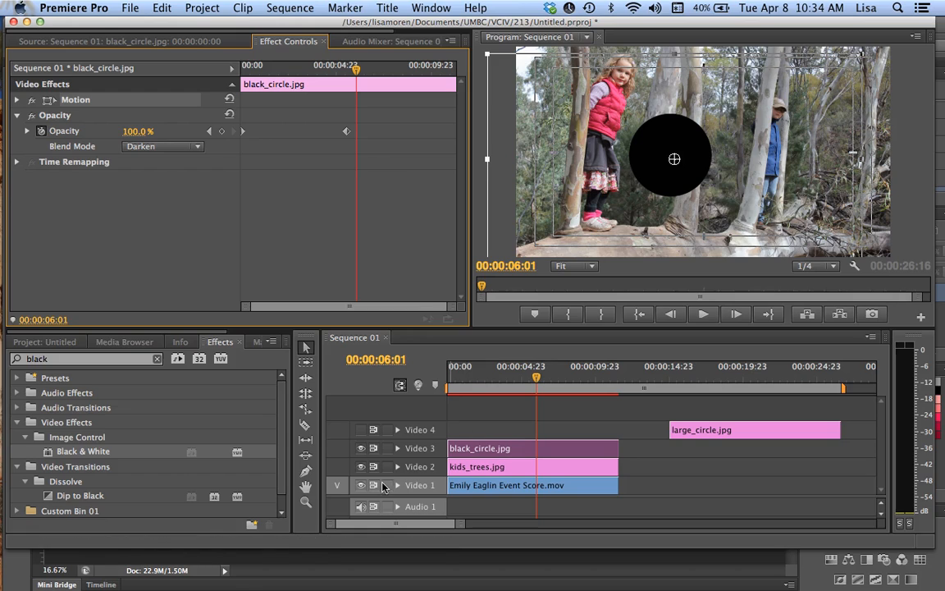
Open the kids_trees.jpg clip's effect controls and reset its opacity to 100% at 00:00:06:01
{"action": "left_click", "coordinate": [464, 471]}
{"action": "double_click", "coordinate": [464, 470]}
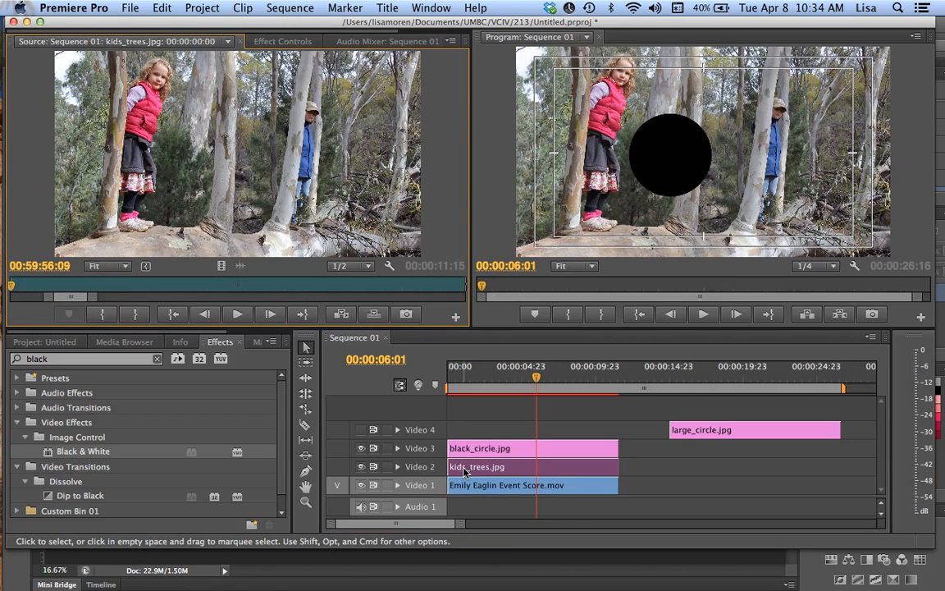
{"action": "left_click", "coordinate": [281, 41]}
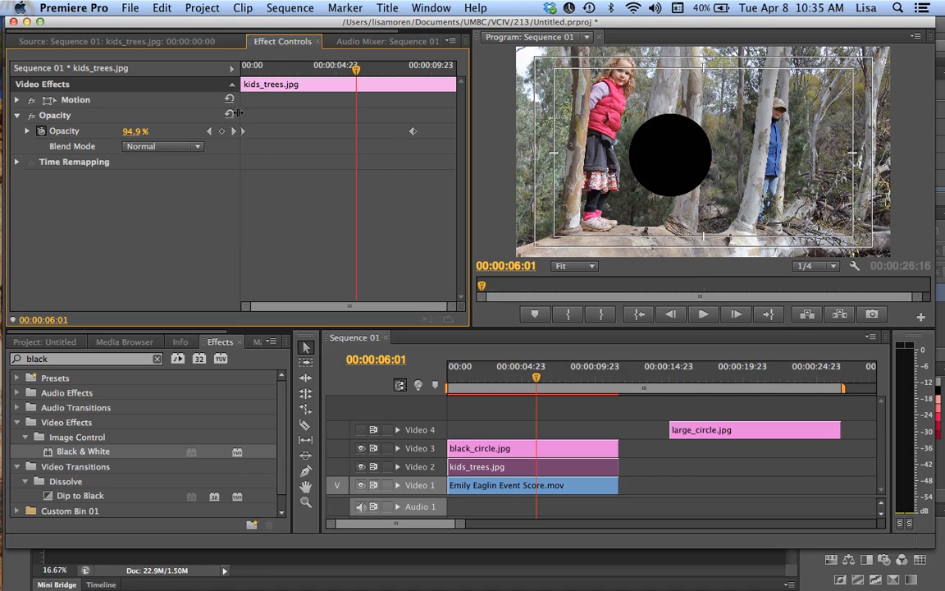
{"action": "left_click", "coordinate": [230, 115]}
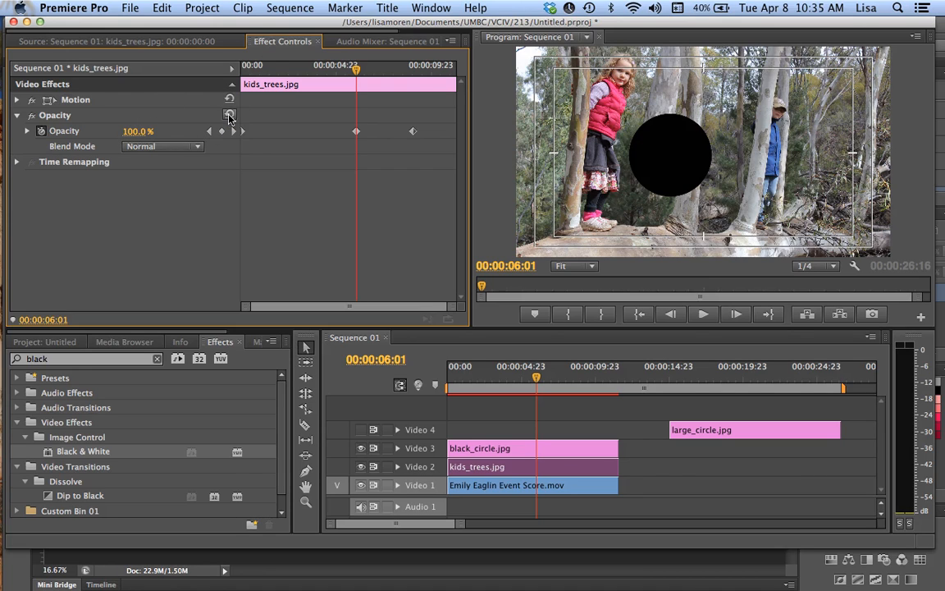
Reset the black_circle.jpg clip's Motion settings and enable keyframing for its Position and Scale at 00:00:06:01
{"action": "double_click", "coordinate": [477, 449]}
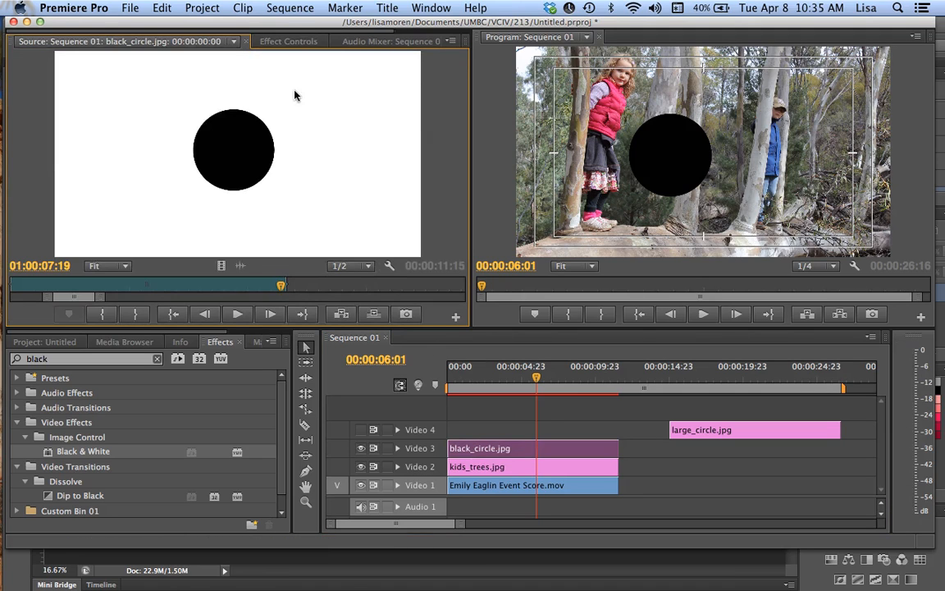
{"action": "left_click", "coordinate": [288, 41]}
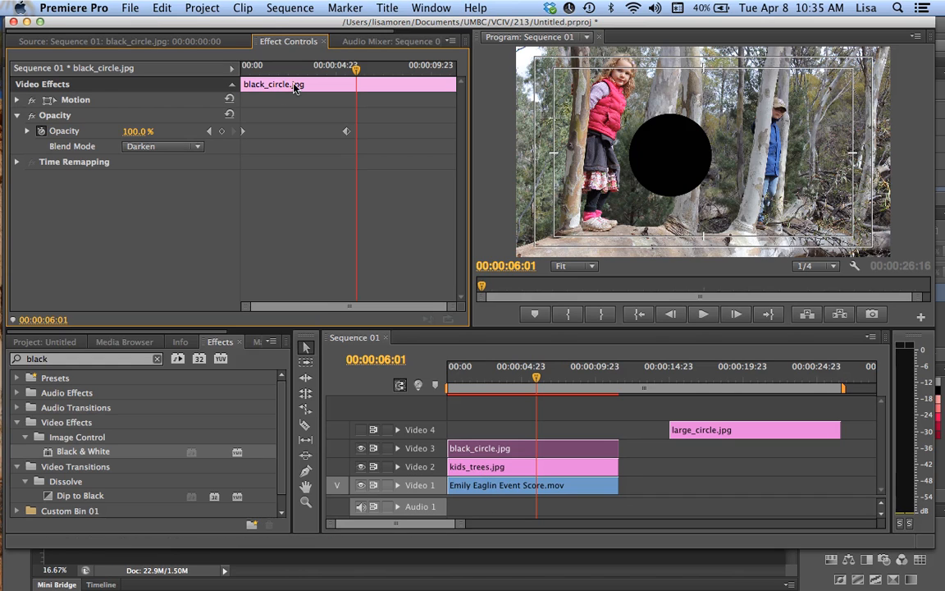
{"action": "left_click", "coordinate": [17, 100]}
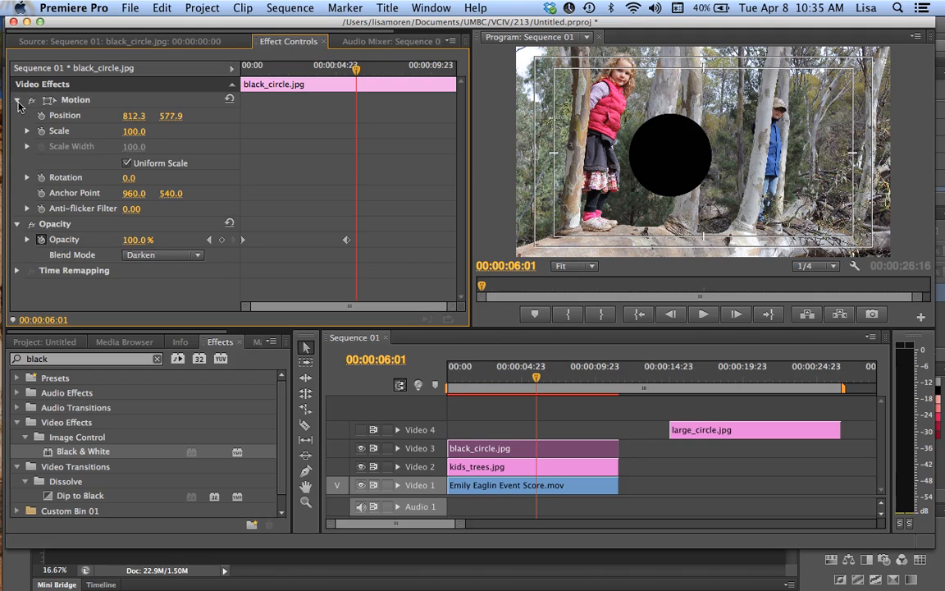
{"action": "left_click", "coordinate": [230, 99]}
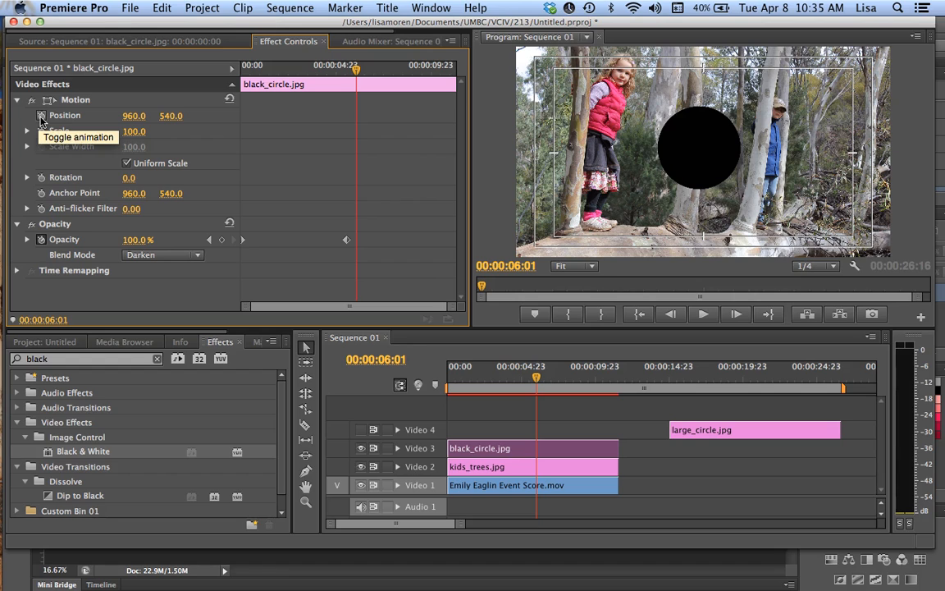
{"action": "left_click", "coordinate": [41, 117]}
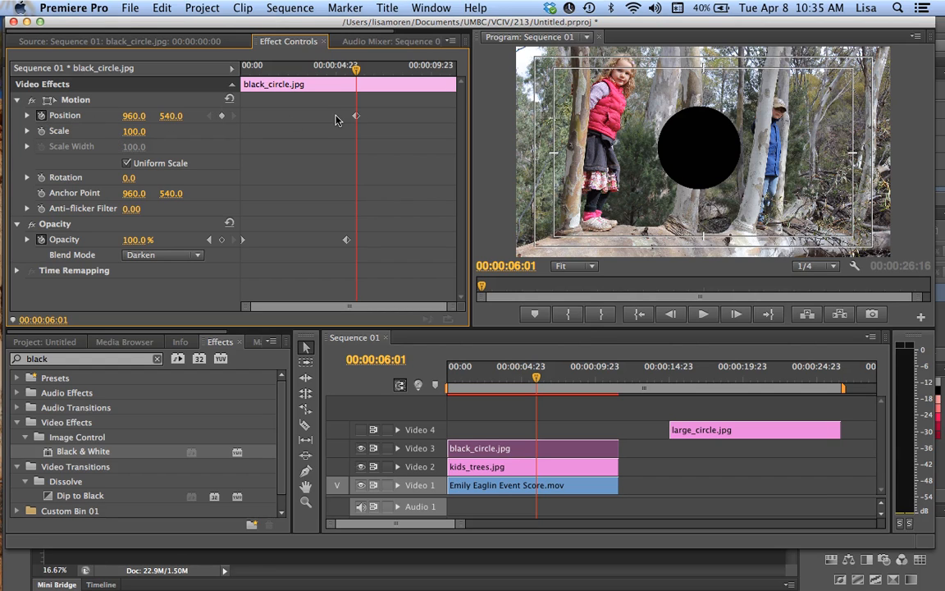
{"action": "left_click", "coordinate": [41, 132]}
Move the black circle to the frame's upper-left edge, at position -37.9, 303.2, keeping its Position keyframe at 00:00:06:01
{"action": "left_click", "coordinate": [632, 150]}
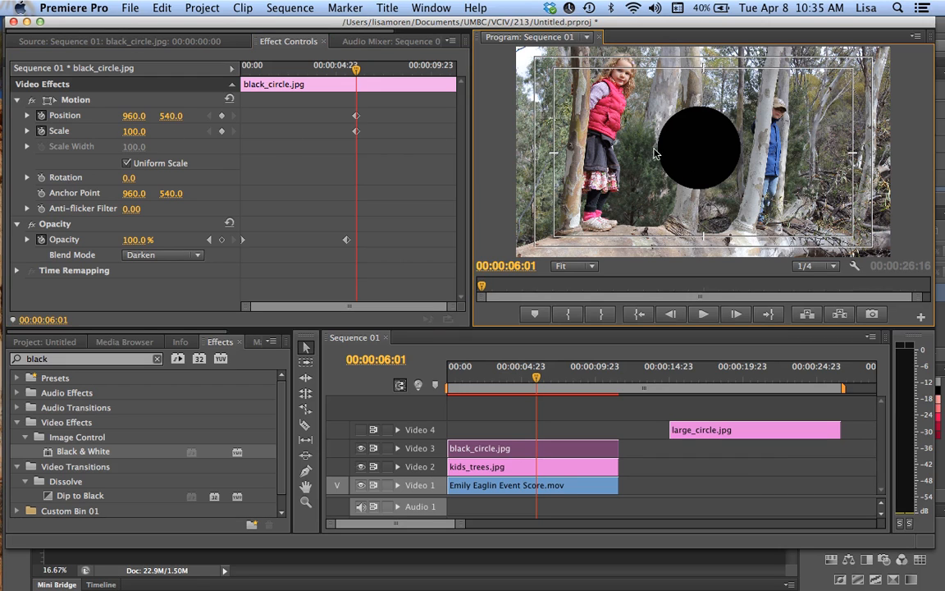
{"action": "left_click_drag", "start_coordinate": [703, 153], "coordinate": [509, 107]}
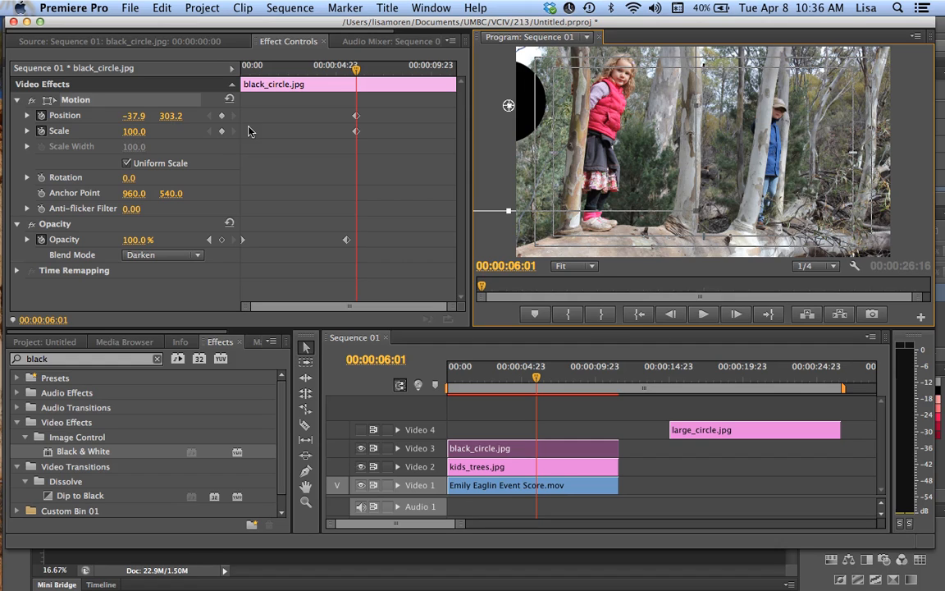
{"action": "left_click", "coordinate": [222, 116]}
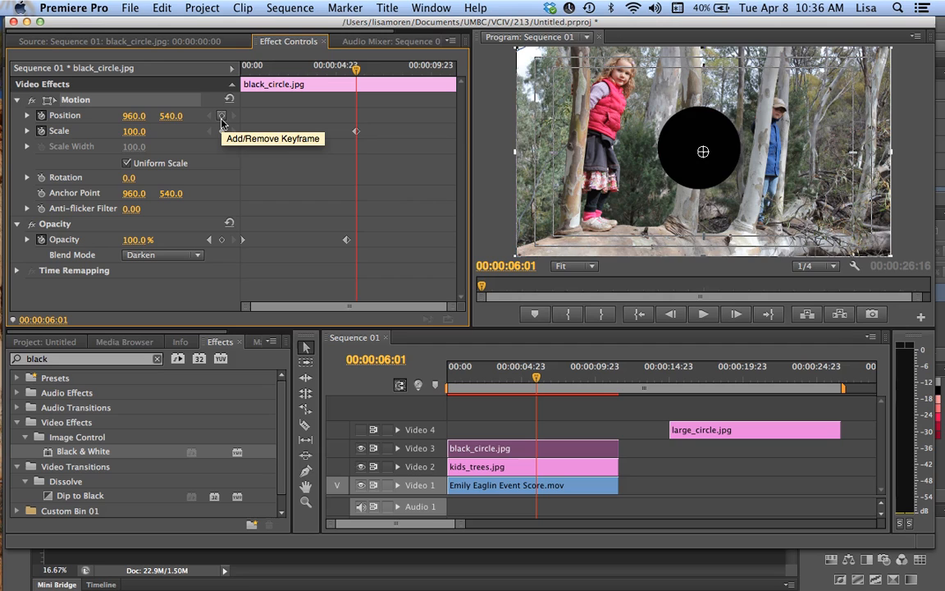
{"action": "key", "text": "super+z"}
At 00:00:00:00, add Position and Scale keyframes to the black_circle.jpg clip and set its opacity to 62%
{"action": "left_click_drag", "start_coordinate": [356, 71], "coordinate": [230, 76]}
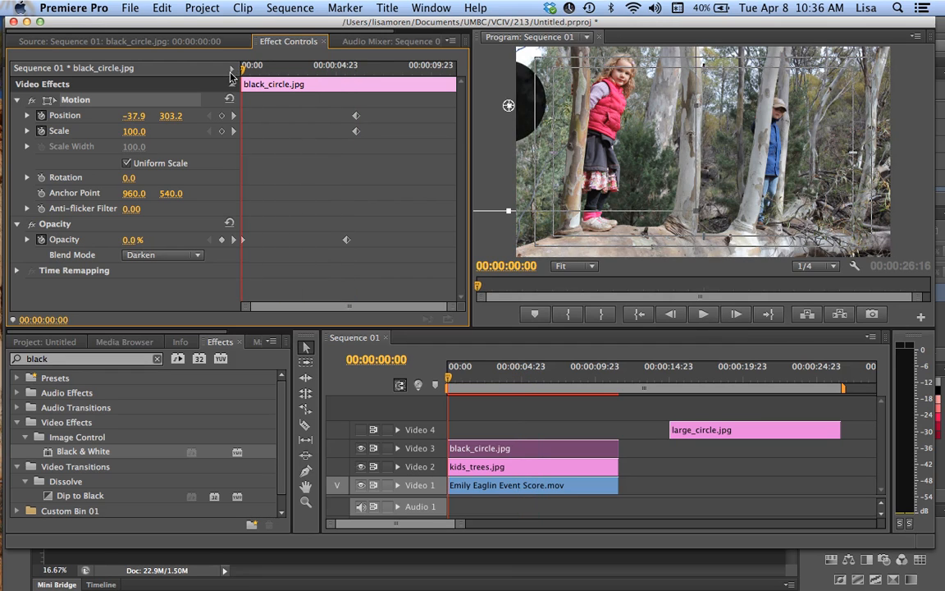
{"action": "left_click", "coordinate": [223, 118]}
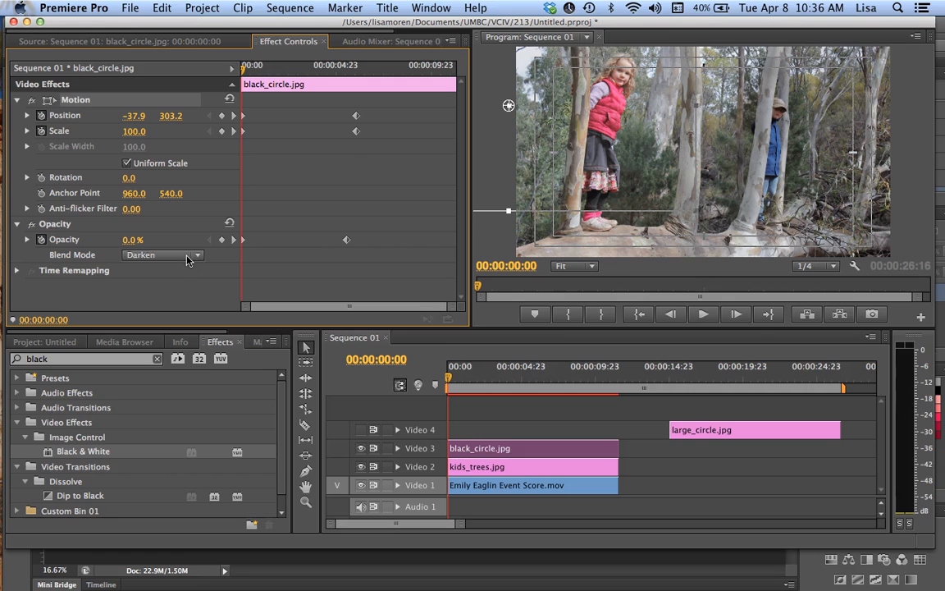
{"action": "left_click_drag", "start_coordinate": [132, 240], "coordinate": [130, 247]}
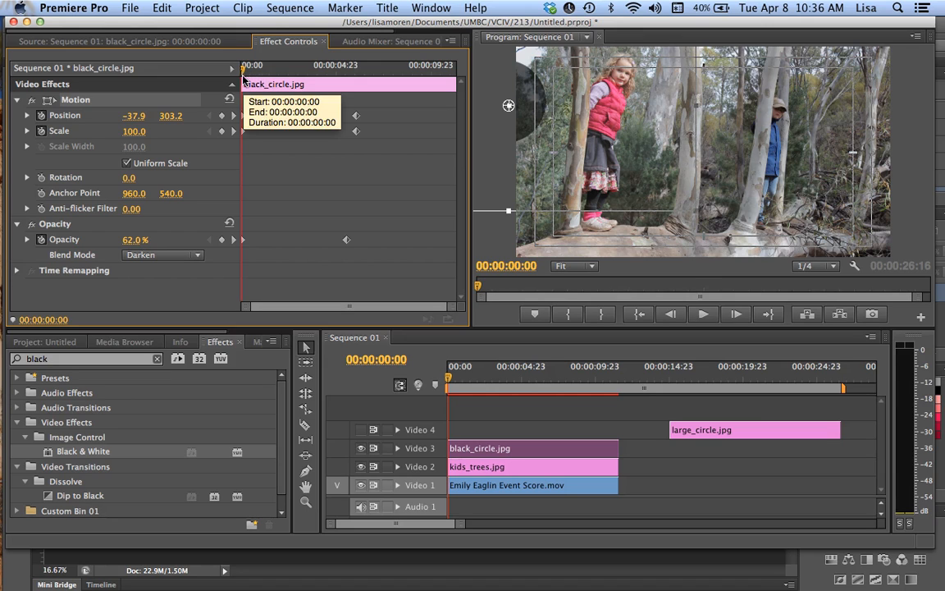
Turn off Scale keyframing on black_circle.jpg, deleting its keyframes, and move the circle to position 647.6, 583.6 at 00:00:04:04
{"action": "left_click", "coordinate": [41, 131]}
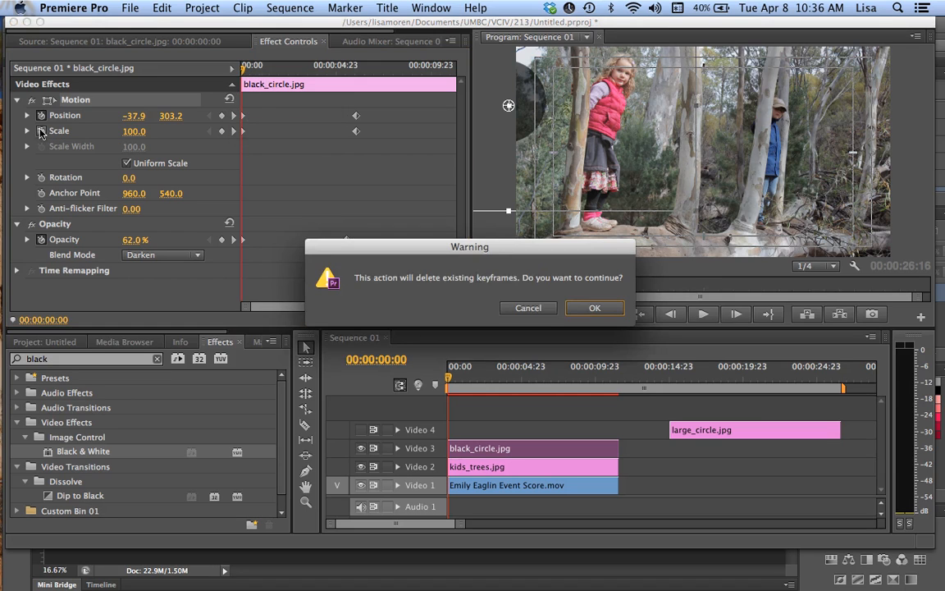
{"action": "left_click", "coordinate": [604, 308]}
{"action": "left_click_drag", "start_coordinate": [243, 79], "coordinate": [323, 84]}
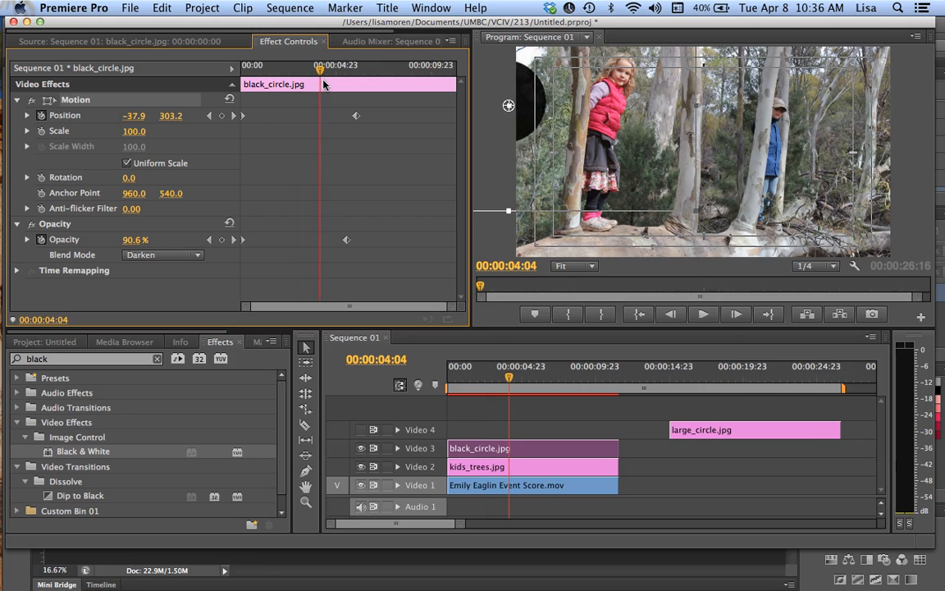
{"action": "left_click", "coordinate": [528, 119]}
{"action": "left_click_drag", "start_coordinate": [529, 119], "coordinate": [662, 173]}
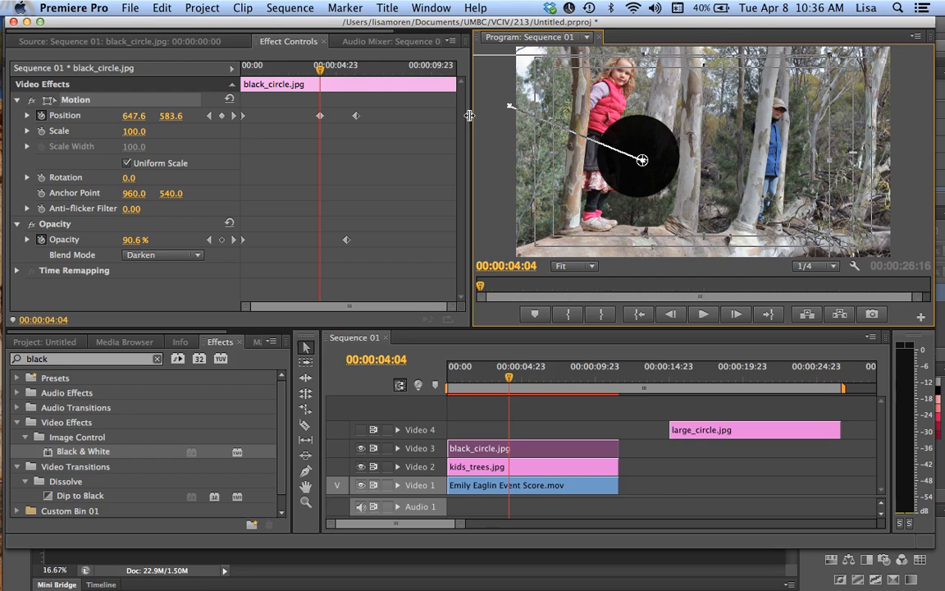
Delete the old Position keyframe near 00:00:06:01 and move the black circle to position 1314.1, 795.8 at 00:00:07:16
{"action": "left_click_drag", "start_coordinate": [322, 70], "coordinate": [349, 125]}
{"action": "key", "text": "Delete"}
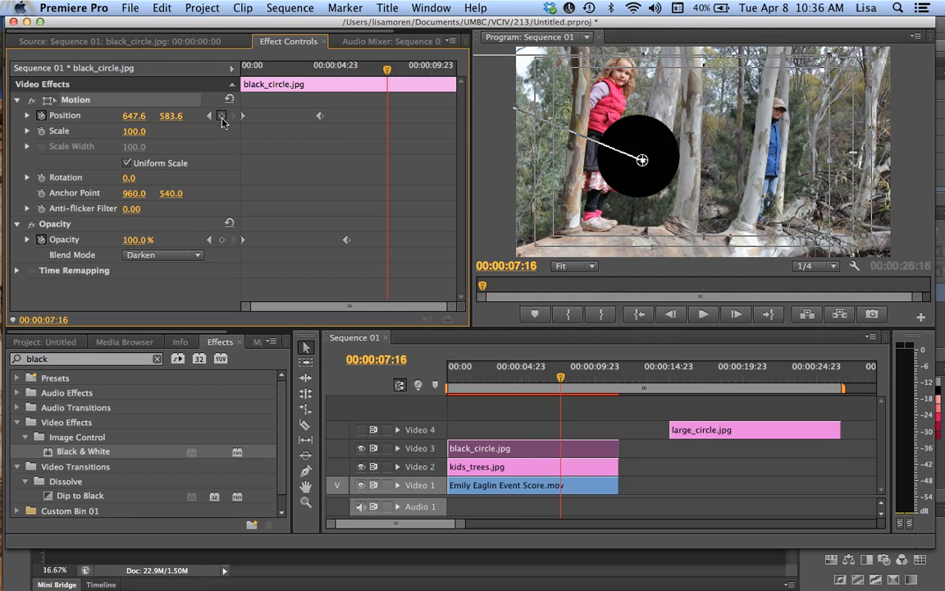
{"action": "left_click_drag", "start_coordinate": [634, 187], "coordinate": [752, 228]}
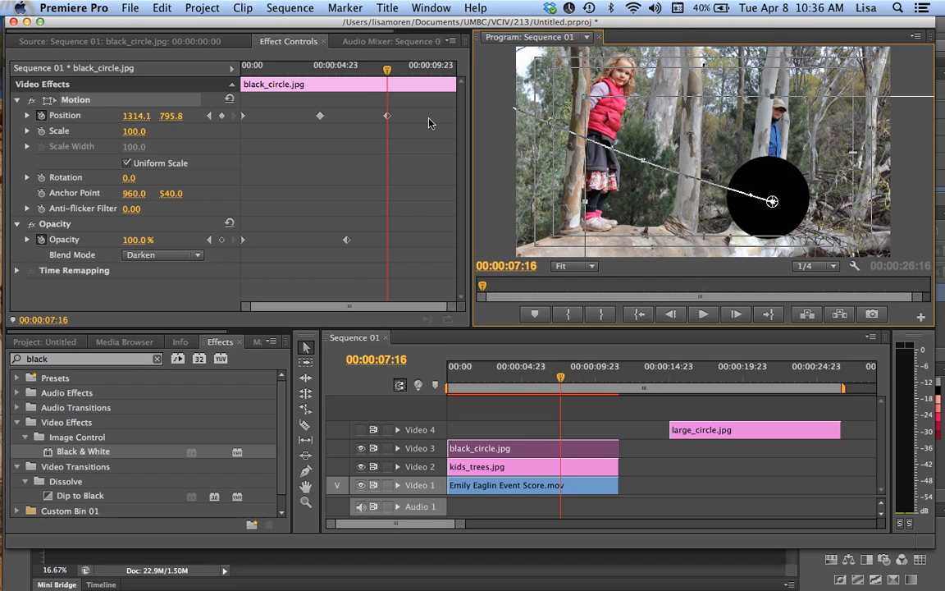
Add a Position keyframe at 00:00:10:03 and move the black circle to the frame's upper-right edge, position 1927.6, 242.5, at 00:00:11:06
{"action": "left_click_drag", "start_coordinate": [389, 71], "coordinate": [436, 81]}
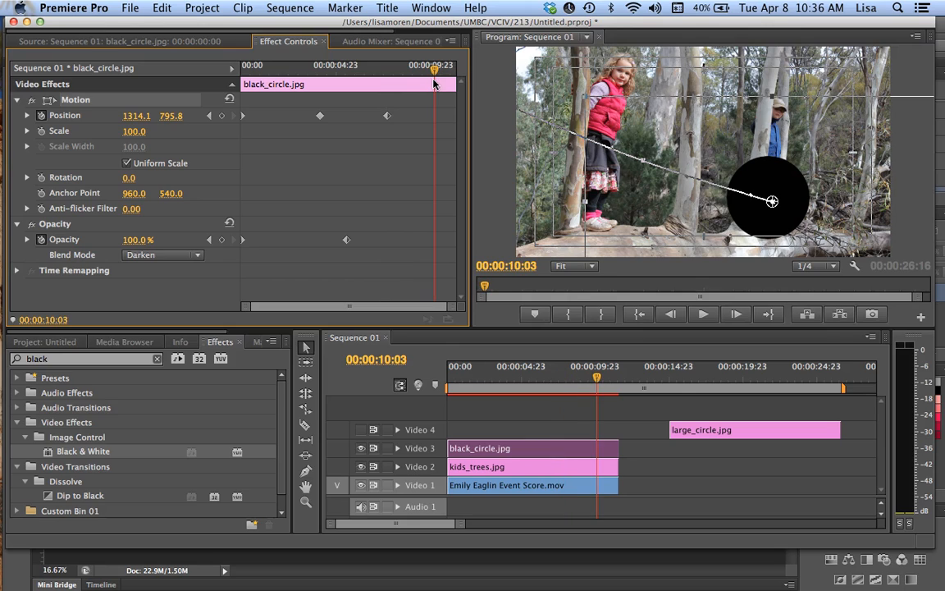
{"action": "left_click", "coordinate": [222, 116]}
{"action": "left_click_drag", "start_coordinate": [437, 78], "coordinate": [460, 75]}
{"action": "left_click", "coordinate": [222, 116]}
{"action": "left_click_drag", "start_coordinate": [798, 211], "coordinate": [912, 110]}
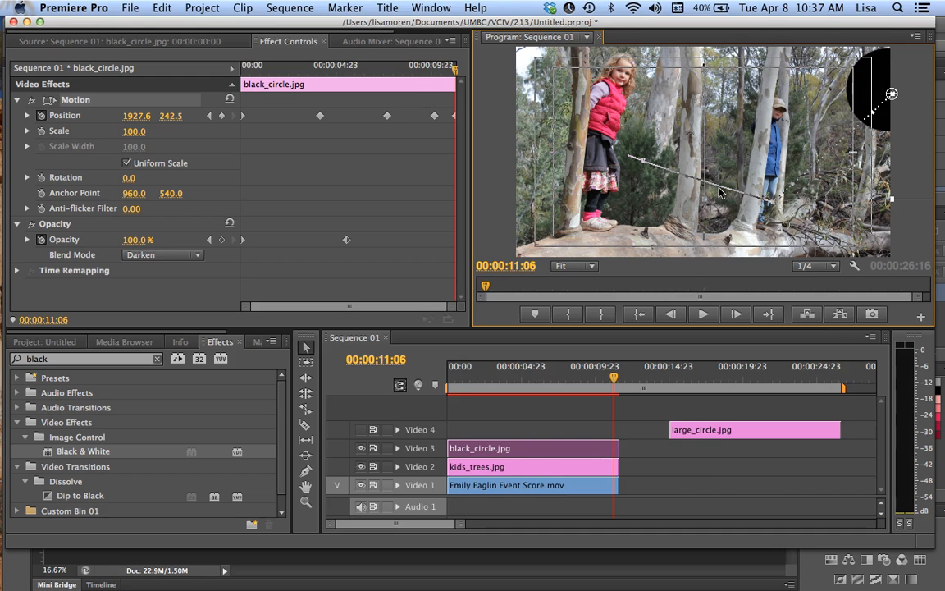
Play the sequence from the start to review the black circle's movement across the frame
{"action": "left_click", "coordinate": [627, 140]}
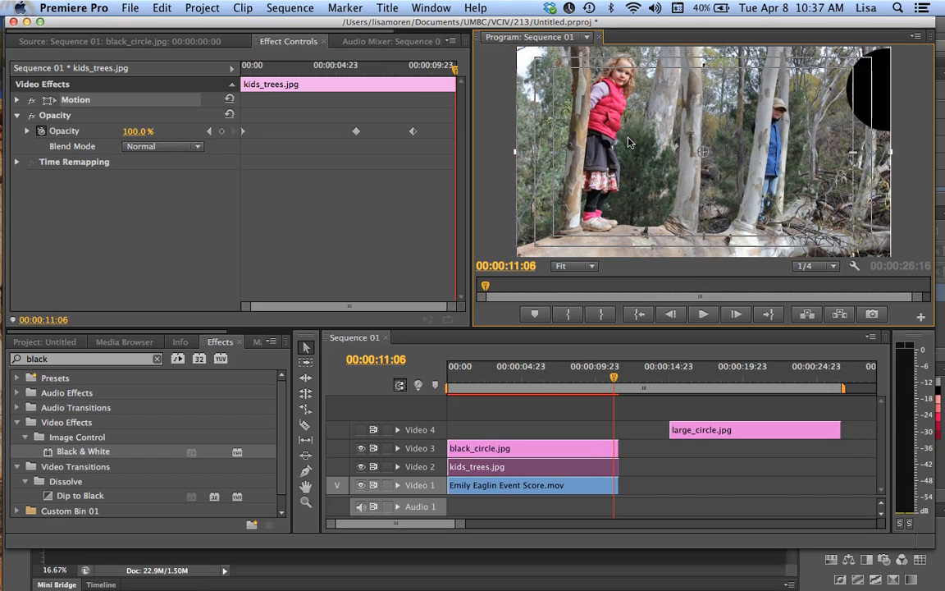
{"action": "left_click", "coordinate": [330, 71]}
{"action": "left_click_drag", "start_coordinate": [331, 70], "coordinate": [217, 69]}
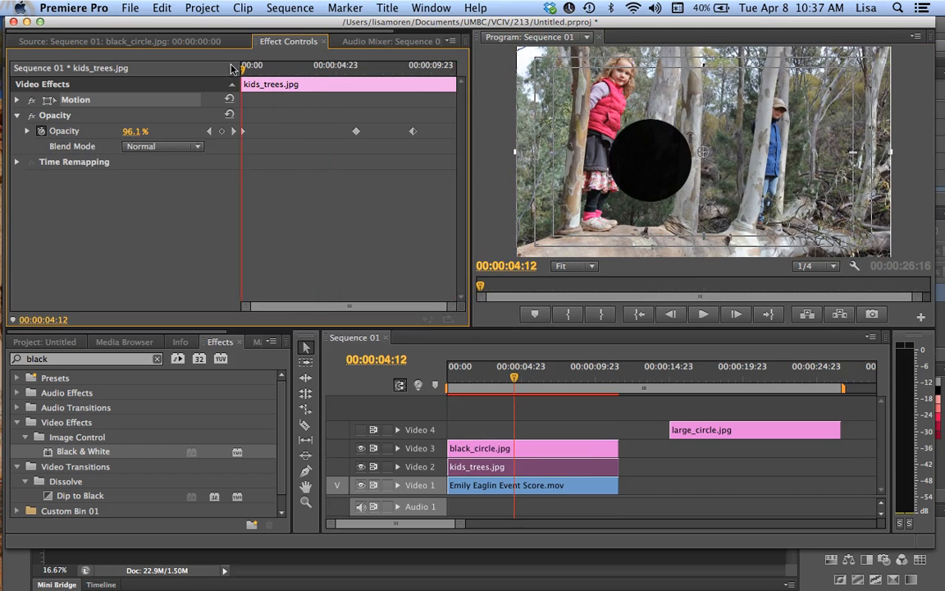
{"action": "key", "text": "space"}
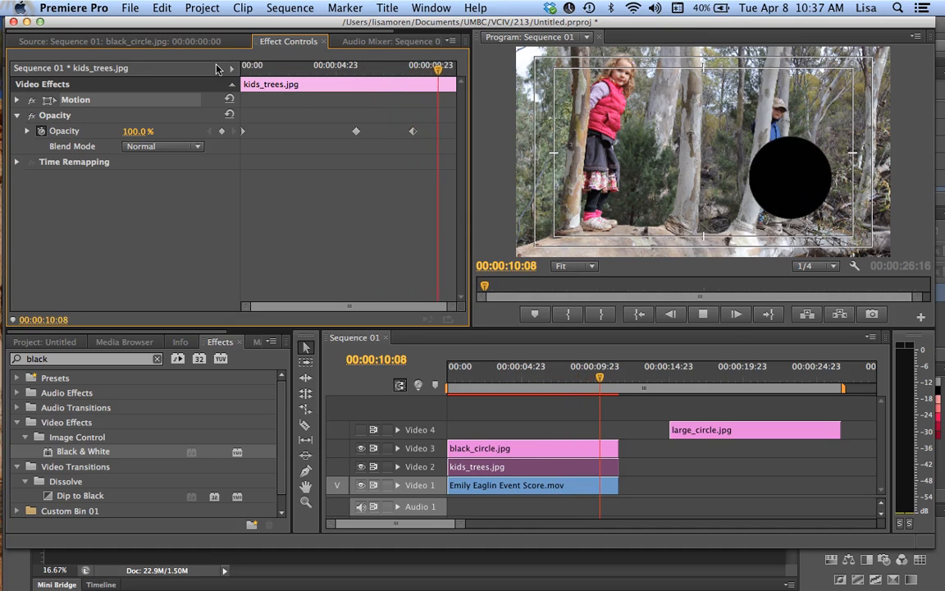
{"action": "key", "text": "space"}
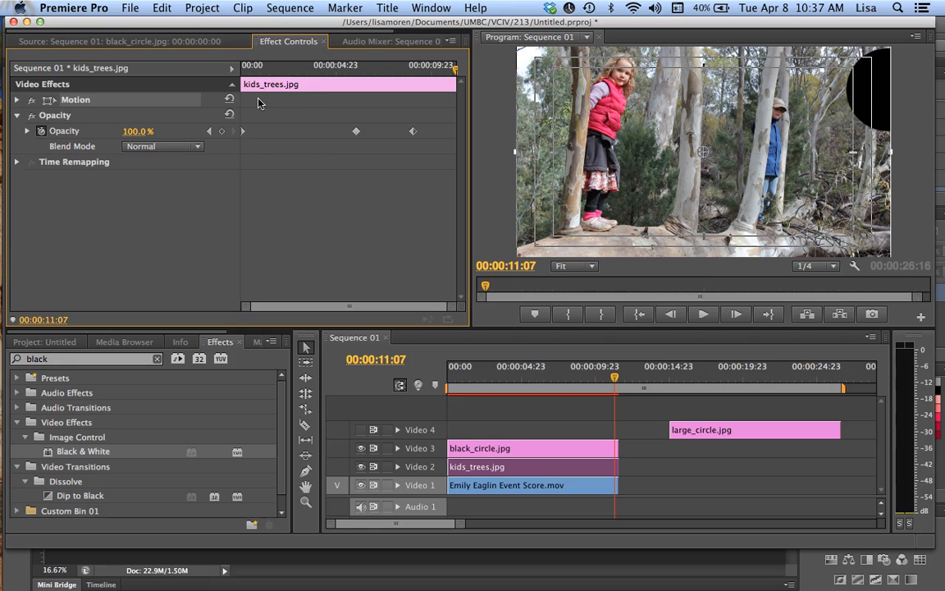
Reshape the black circle's motion path into a downward curve and move the circle to position 1878.3, 295.6 at 00:00:11:07
{"action": "left_click_drag", "start_coordinate": [397, 98], "coordinate": [339, 136]}
{"action": "left_click", "coordinate": [328, 164]}
{"action": "right_click", "coordinate": [883, 112]}
{"action": "key", "text": "Escape"}
{"action": "left_click", "coordinate": [859, 98]}
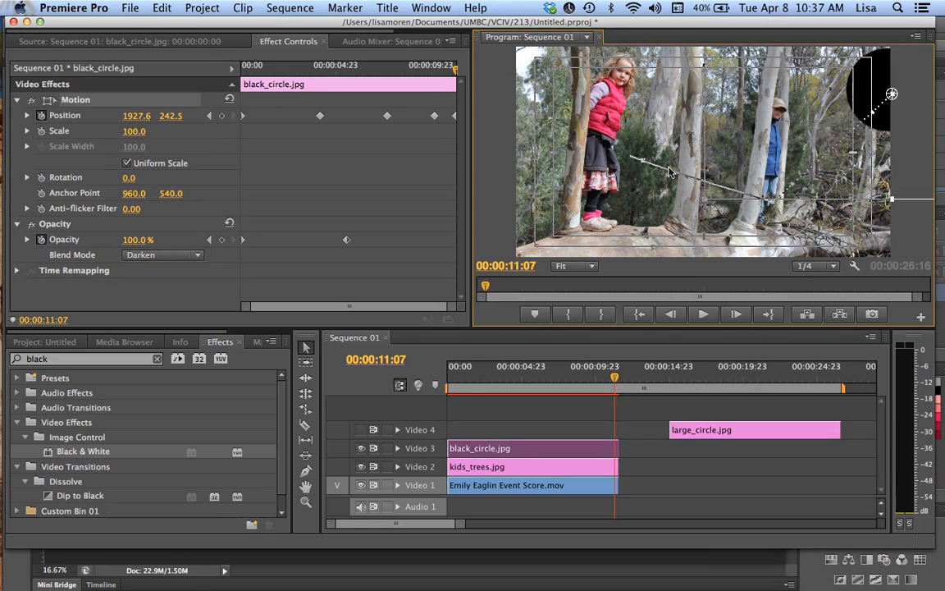
{"action": "left_click_drag", "start_coordinate": [645, 165], "coordinate": [625, 187]}
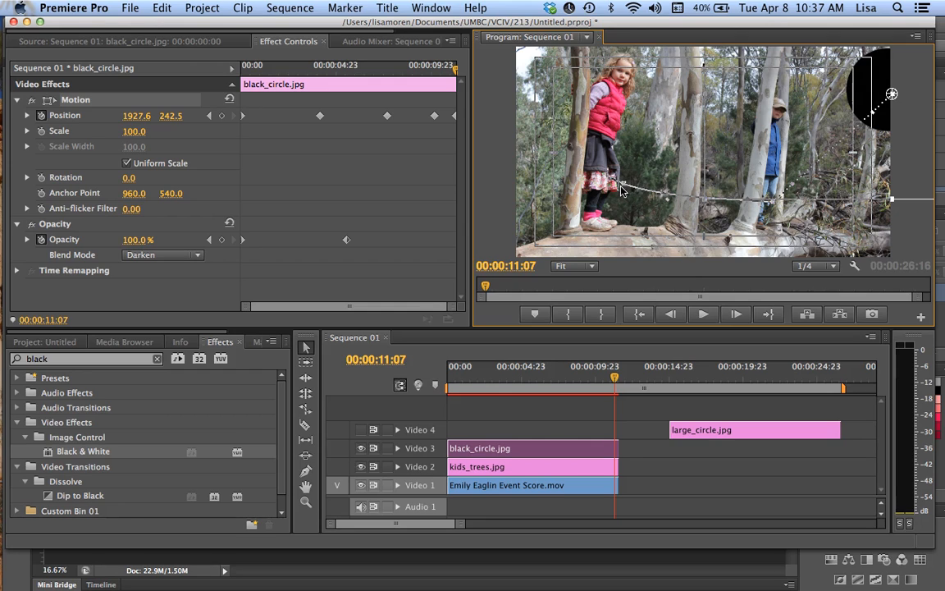
{"action": "left_click_drag", "start_coordinate": [667, 197], "coordinate": [705, 219]}
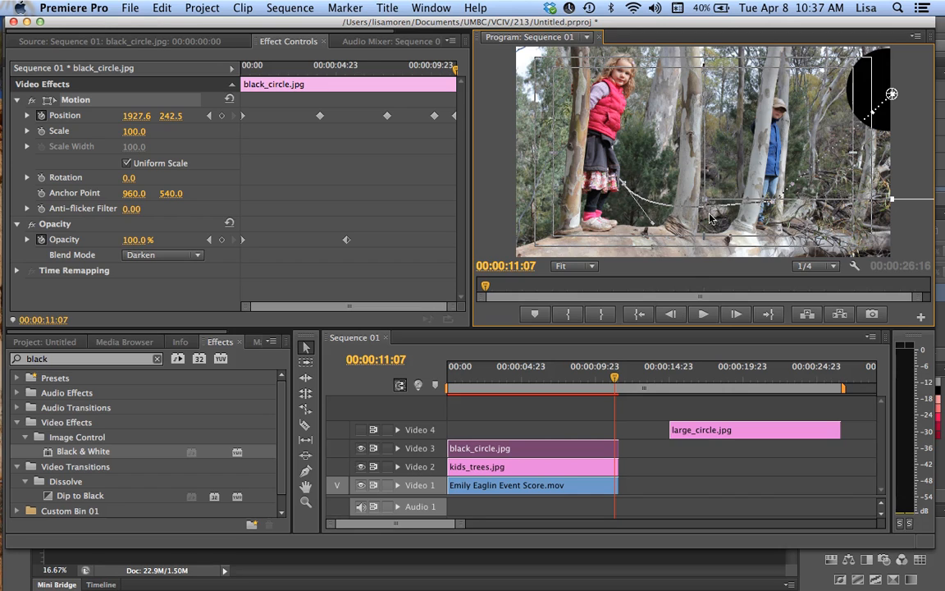
{"action": "left_click_drag", "start_coordinate": [771, 205], "coordinate": [838, 167]}
{"action": "left_click_drag", "start_coordinate": [892, 95], "coordinate": [882, 105]}
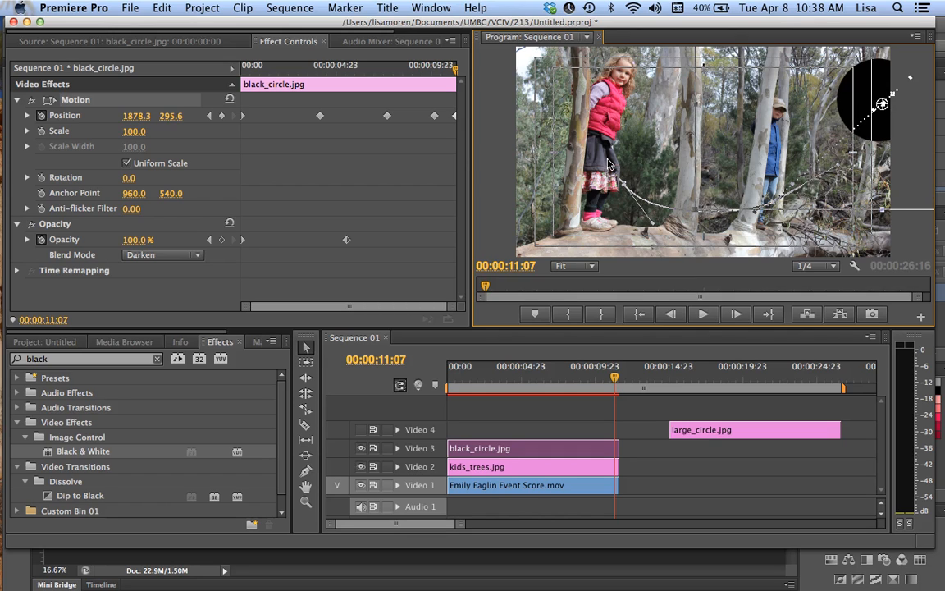
Preview the black circle's curved movement and refine the bend of its motion path across the lower part of the frame
{"action": "left_click_drag", "start_coordinate": [614, 378], "coordinate": [488, 376]}
{"action": "key", "text": "space"}
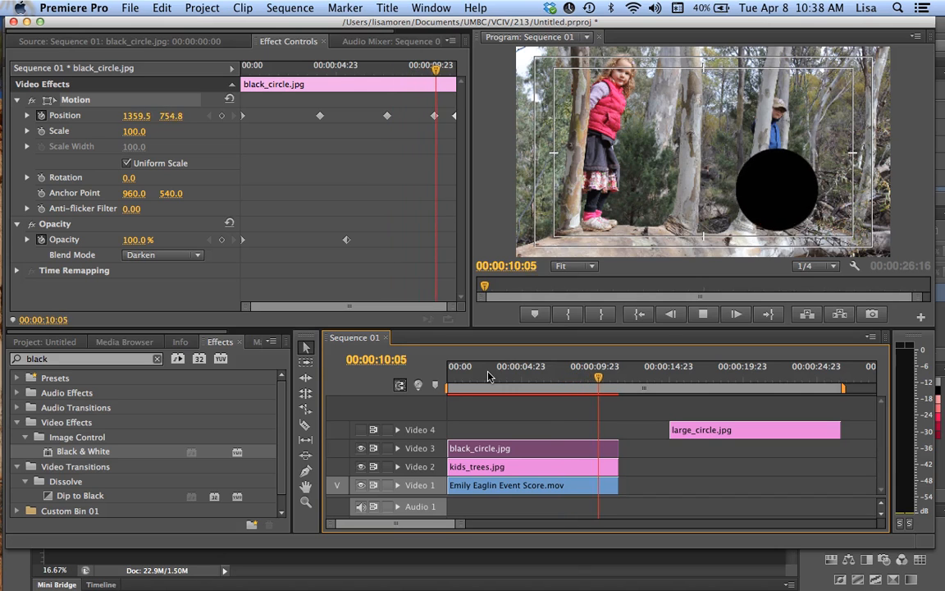
{"action": "key", "text": "space"}
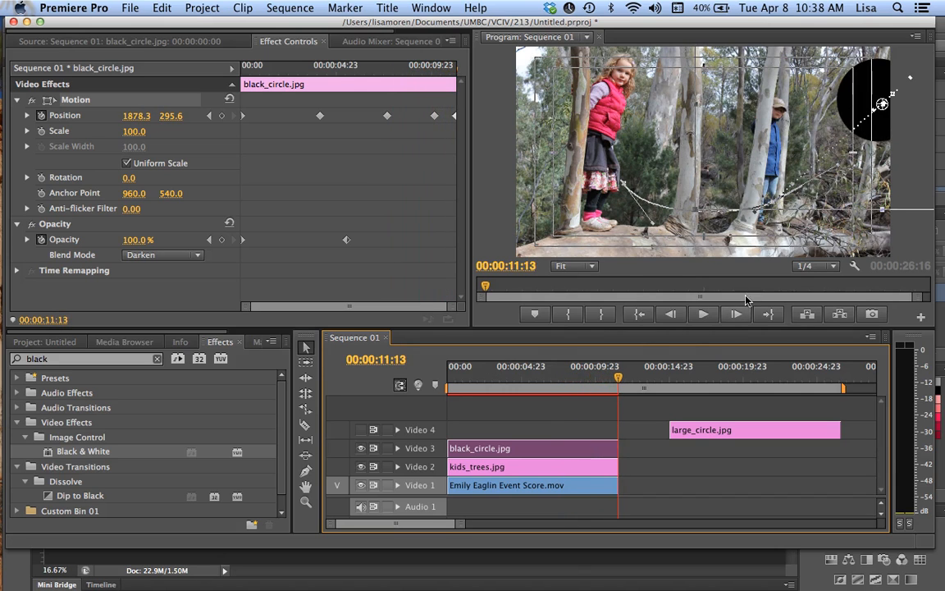
{"action": "left_click_drag", "start_coordinate": [836, 167], "coordinate": [683, 228]}
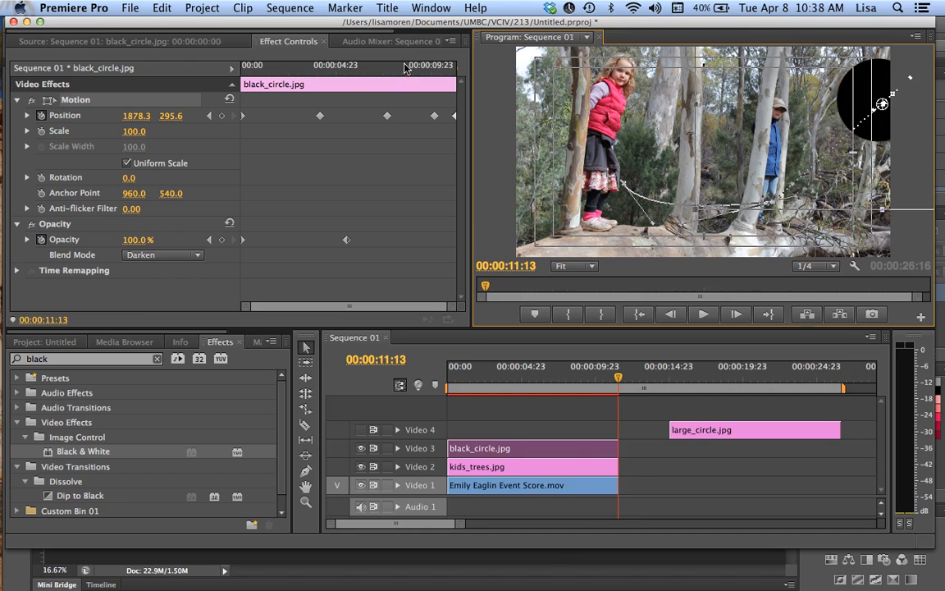
Enable Scale keyframing on black_circle.jpg and set Scale to 62.3 at 00:00:00:00 and to 72.3 at 00:00:02:19
{"action": "left_click_drag", "start_coordinate": [405, 68], "coordinate": [220, 59]}
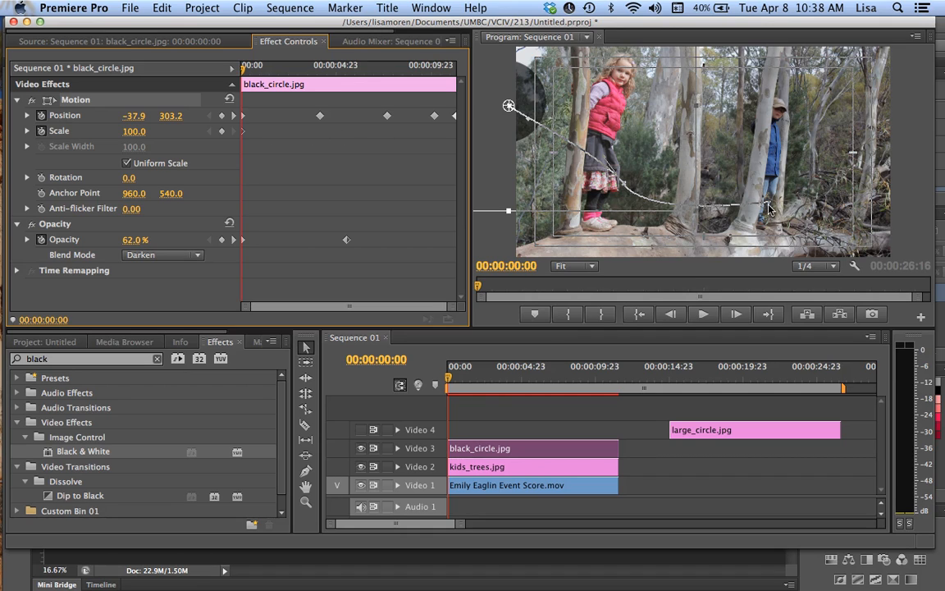
{"action": "left_click", "coordinate": [221, 132]}
{"action": "left_click_drag", "start_coordinate": [696, 212], "coordinate": [621, 161]}
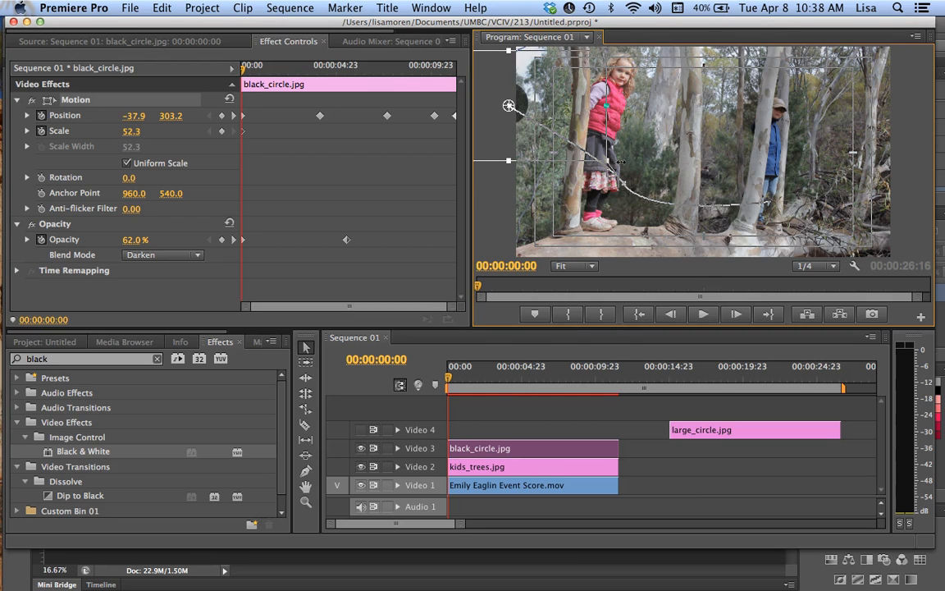
{"action": "left_click", "coordinate": [133, 133]}
{"action": "left_click_drag", "start_coordinate": [132, 135], "coordinate": [132, 135]}
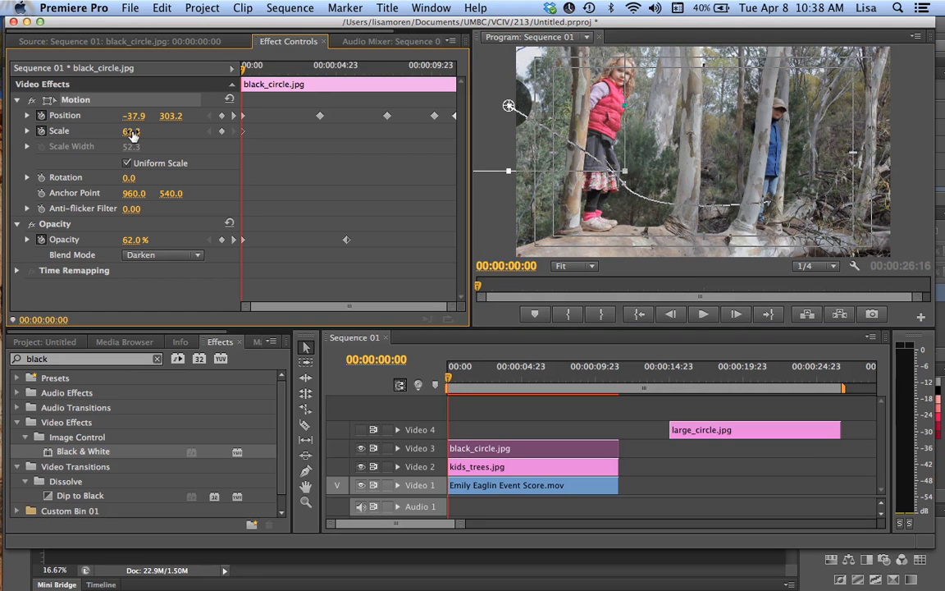
{"action": "left_click_drag", "start_coordinate": [279, 74], "coordinate": [295, 76]}
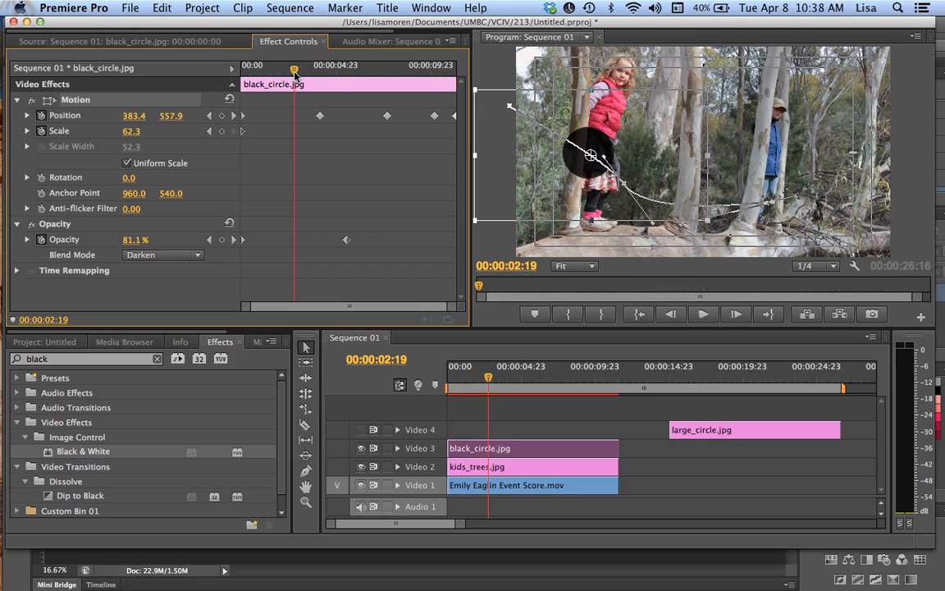
{"action": "left_click_drag", "start_coordinate": [129, 134], "coordinate": [135, 137]}
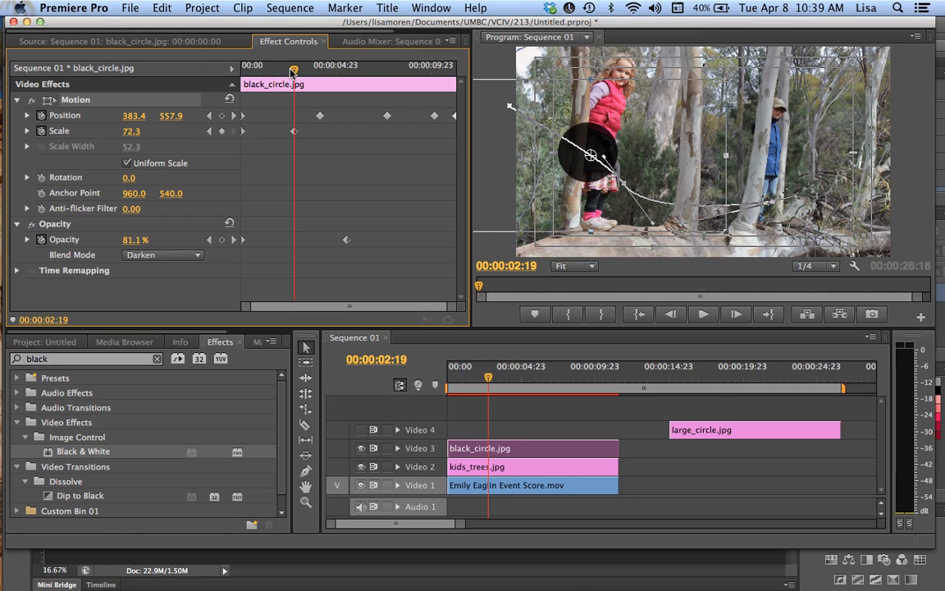
Set the black_circle.jpg clip's Scale to 100 at 00:00:08:17, adding a keyframe there
{"action": "left_click_drag", "start_coordinate": [296, 74], "coordinate": [408, 90]}
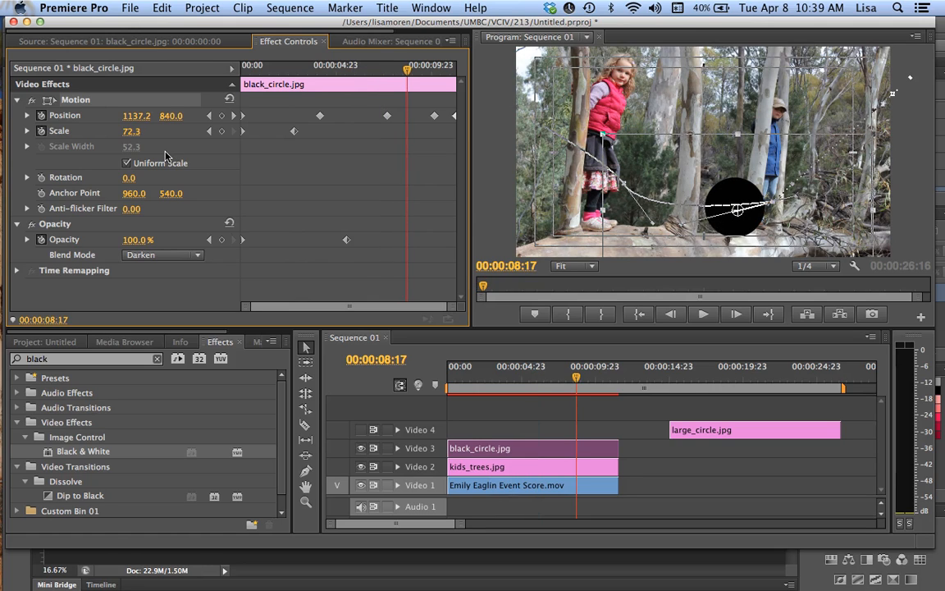
{"action": "left_click", "coordinate": [134, 134]}
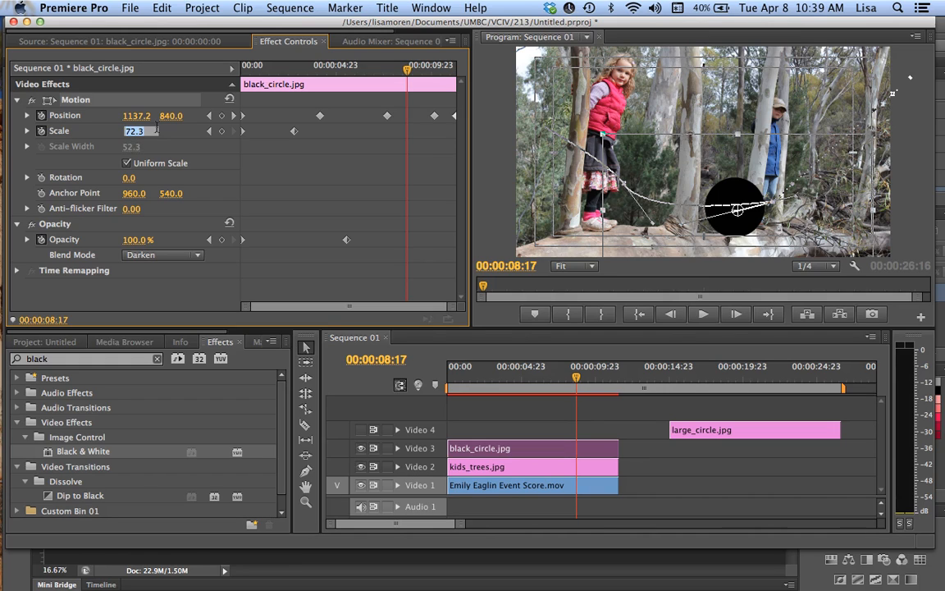
{"action": "type", "text": "100"}
{"action": "left_click", "coordinate": [222, 131]}
{"action": "left_click", "coordinate": [132, 135]}
{"action": "left_click_drag", "start_coordinate": [144, 131], "coordinate": [108, 130]}
{"action": "type", "text": "100"}
{"action": "key", "text": "Return"}
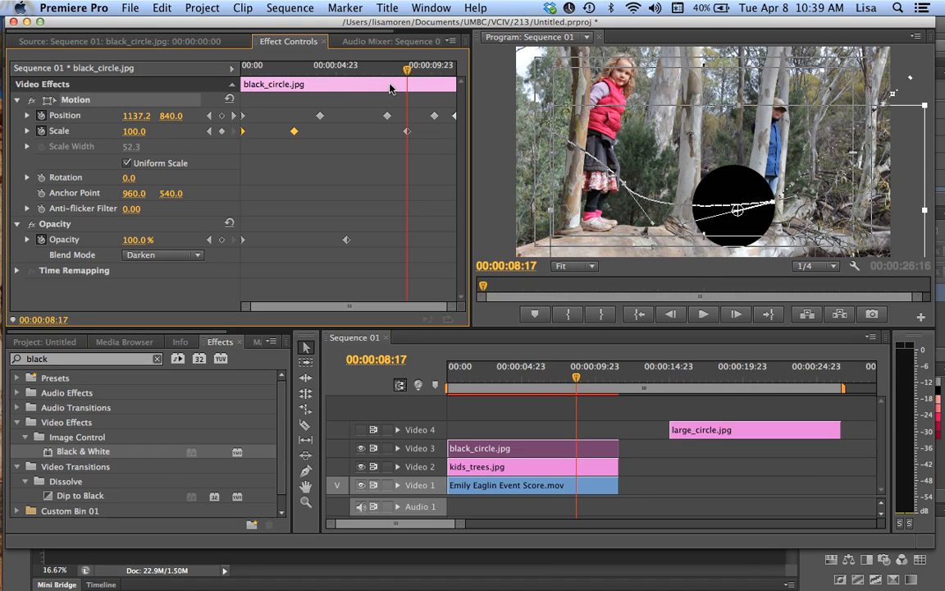
Add a Scale keyframe of 40 to the black_circle.jpg clip at 00:00:11:06
{"action": "left_click_drag", "start_coordinate": [410, 76], "coordinate": [458, 85]}
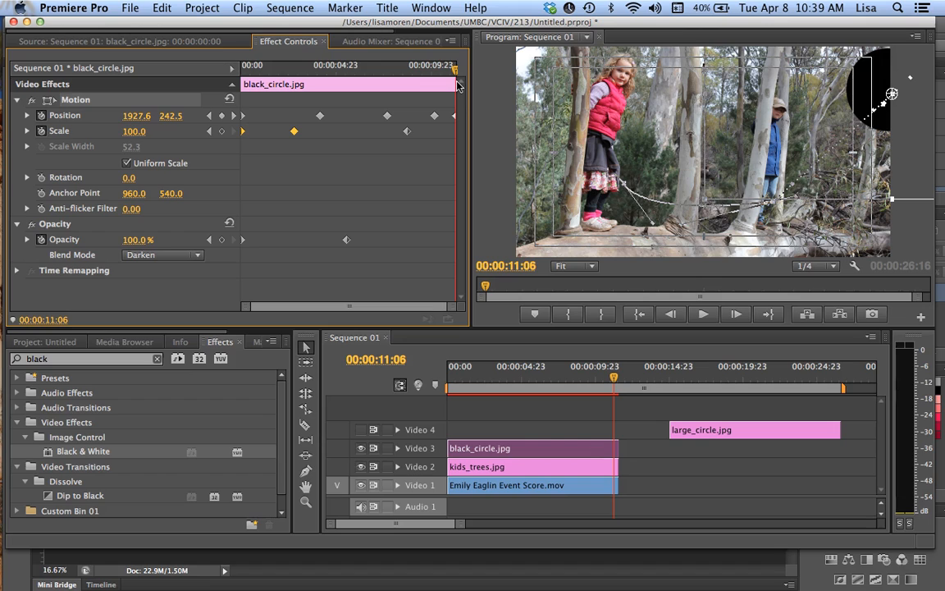
{"action": "left_click_drag", "start_coordinate": [131, 131], "coordinate": [134, 133]}
{"action": "left_click", "coordinate": [220, 132]}
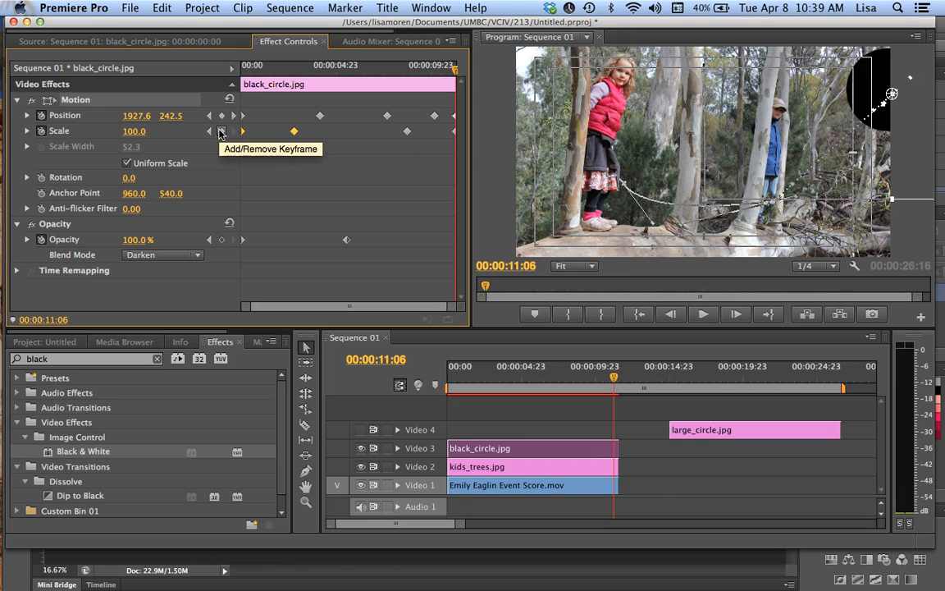
{"action": "left_click_drag", "start_coordinate": [136, 132], "coordinate": [140, 136]}
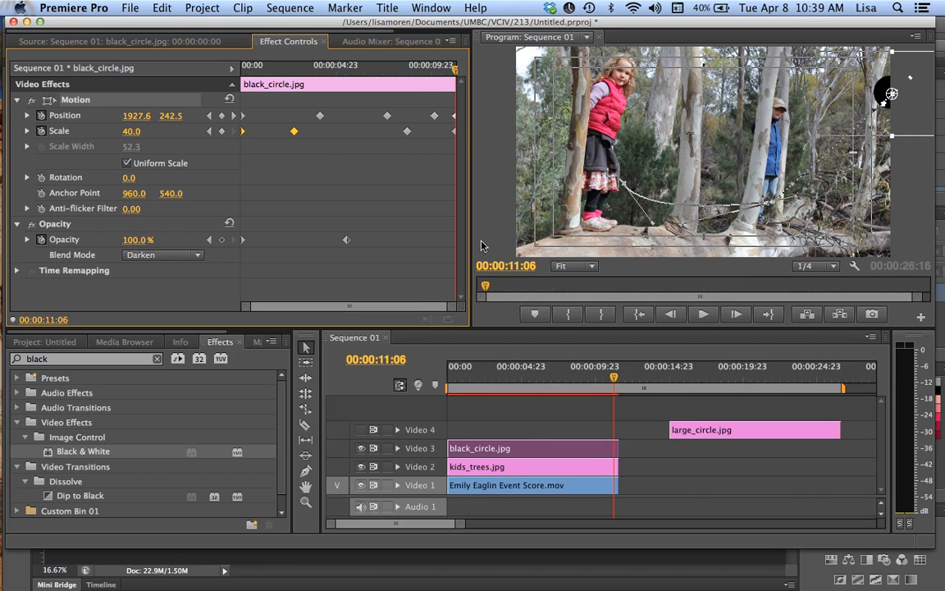
Play the sequence from the start to check the combined position, scale and opacity animation
{"action": "left_click_drag", "start_coordinate": [465, 368], "coordinate": [420, 374]}
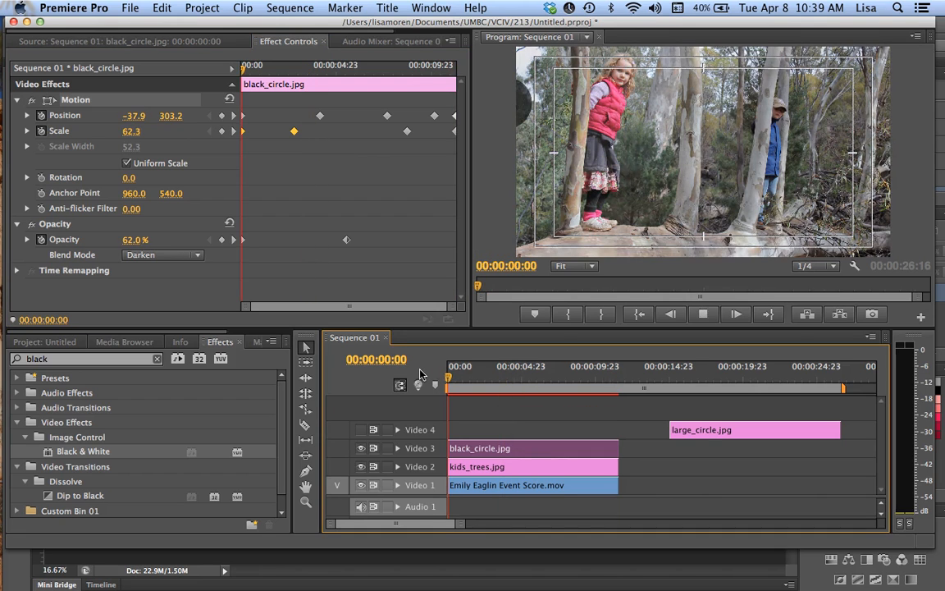
{"action": "key", "text": "space"}
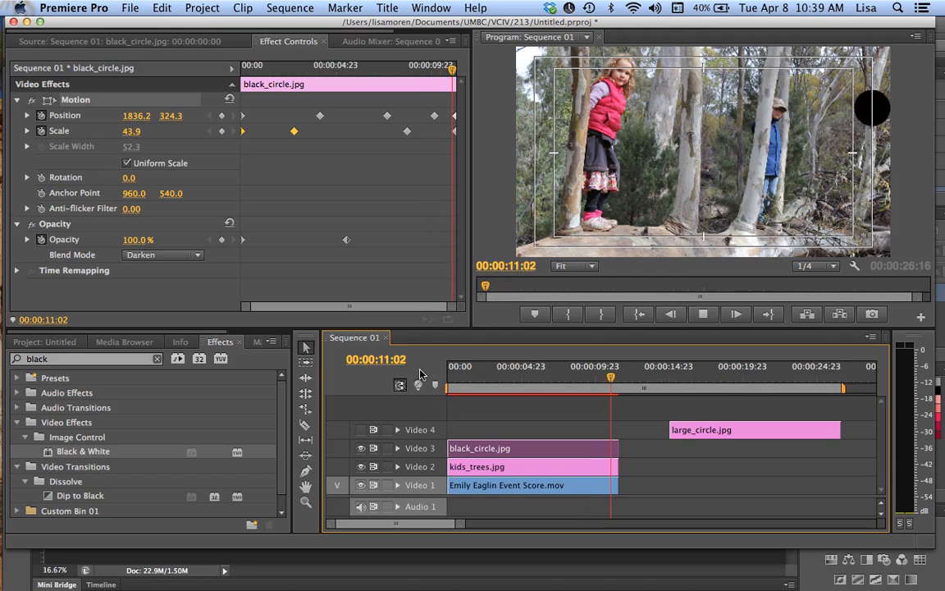
{"action": "key", "text": "space"}
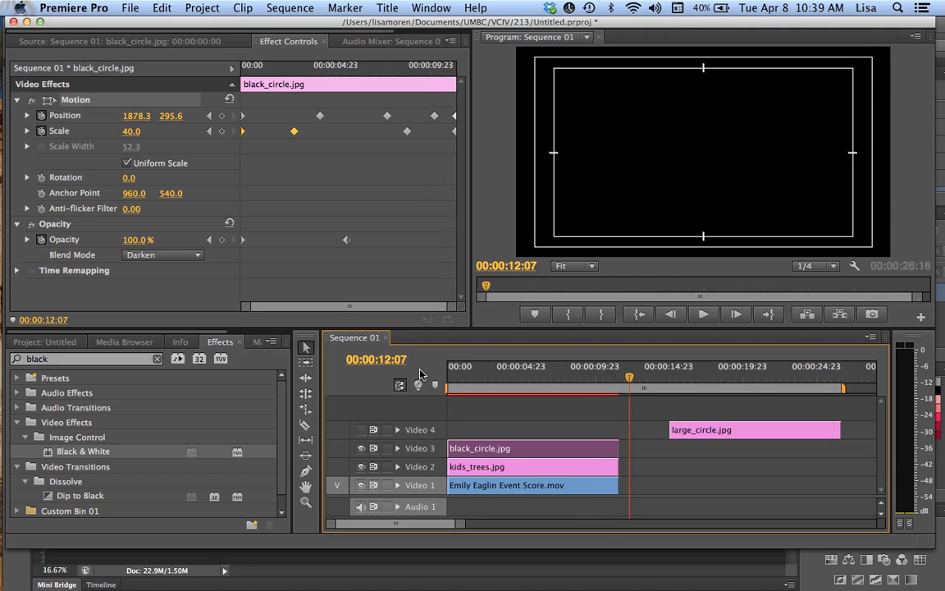
{"action": "mouse_move", "coordinate": [526, 574]}
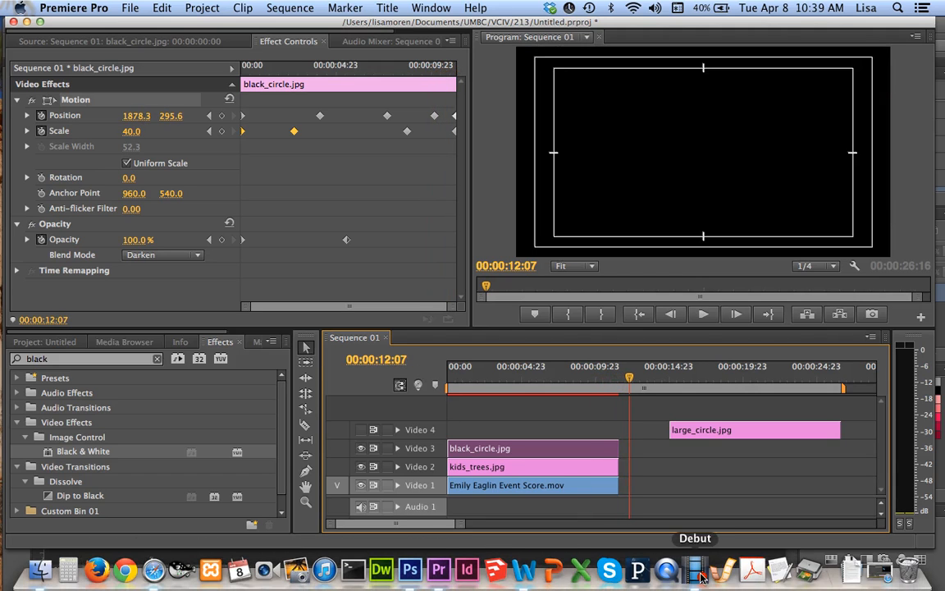